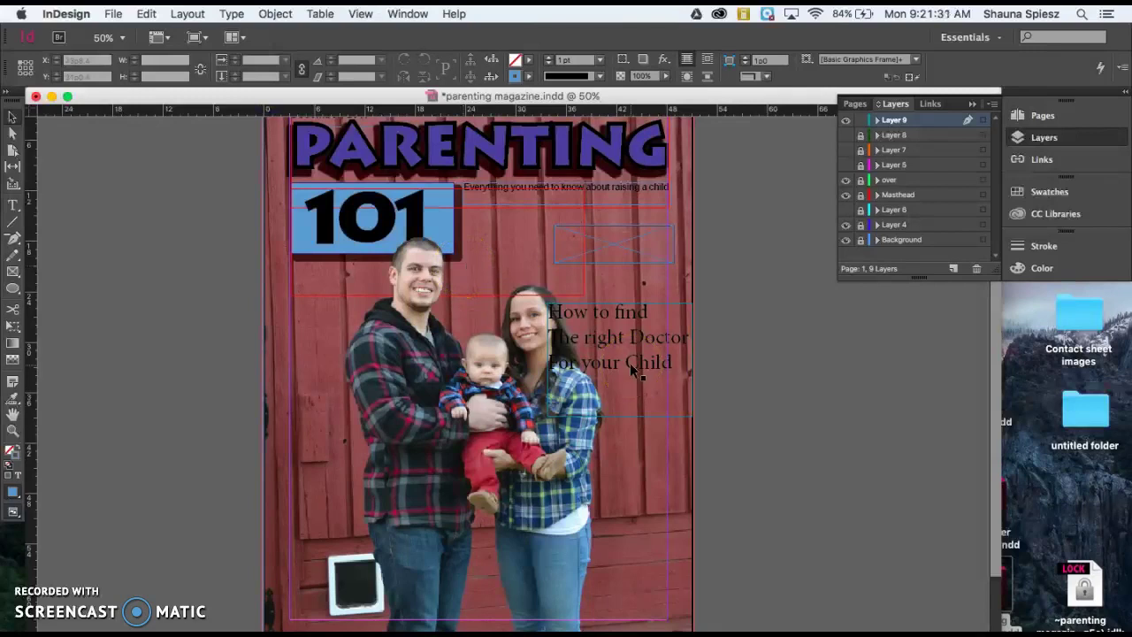
Move the "How to find The right Doctor For your Child" text frame against the page's right margin and right-align its three lines
left_click_drag(621, 343, 674, 303)
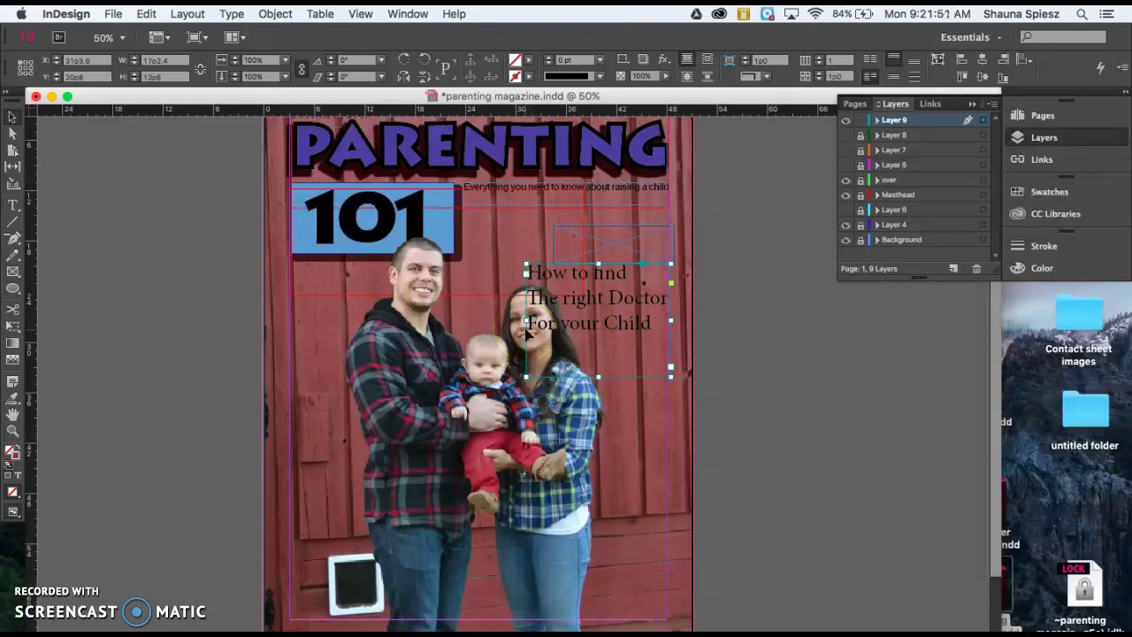
double_click(661, 324)
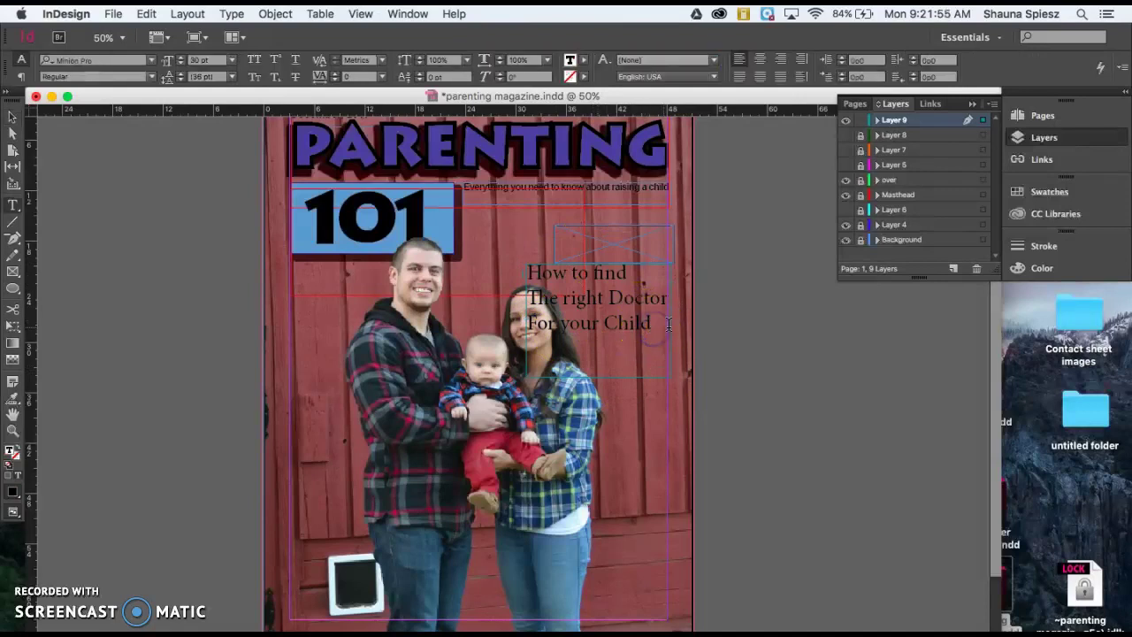
left_click_drag(665, 329, 503, 246)
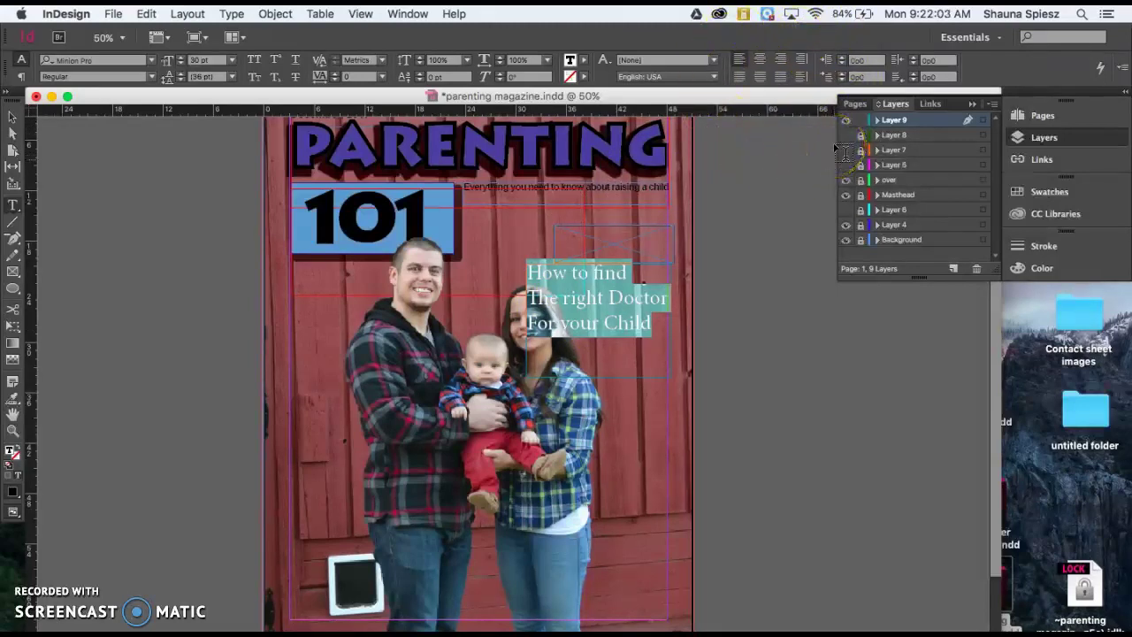
left_click(761, 62)
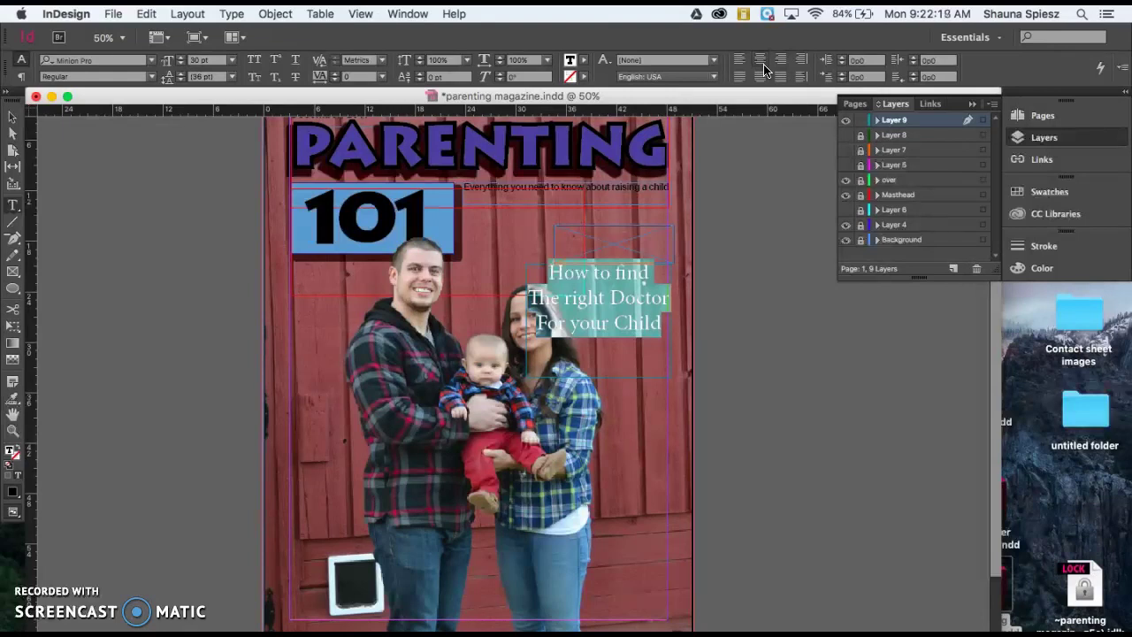
left_click(739, 60)
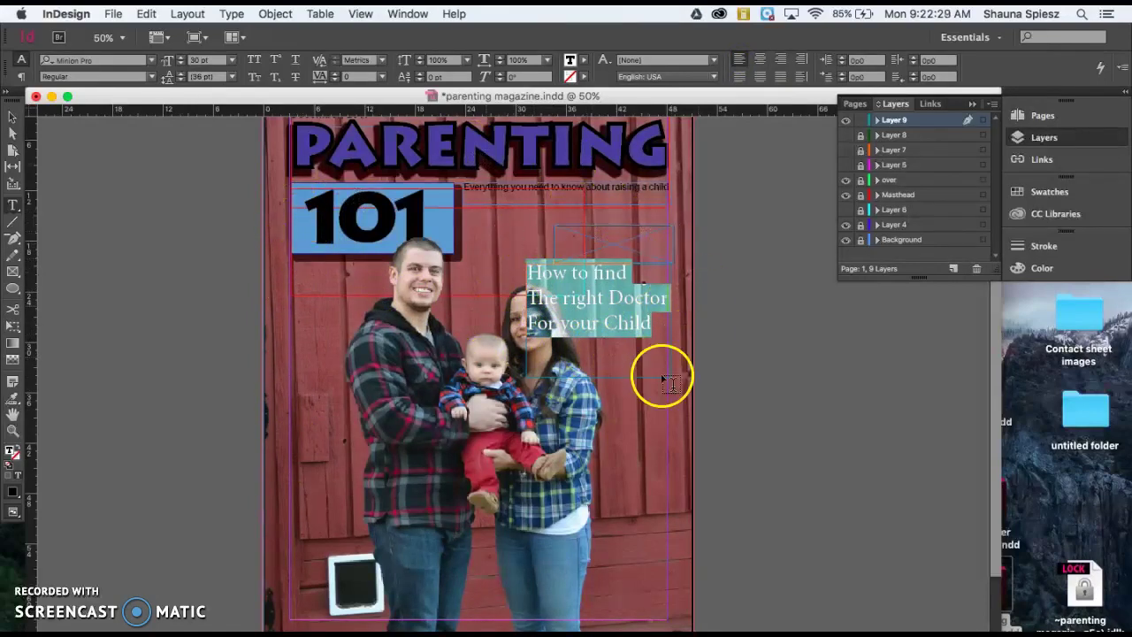
left_click(782, 60)
left_click(651, 253)
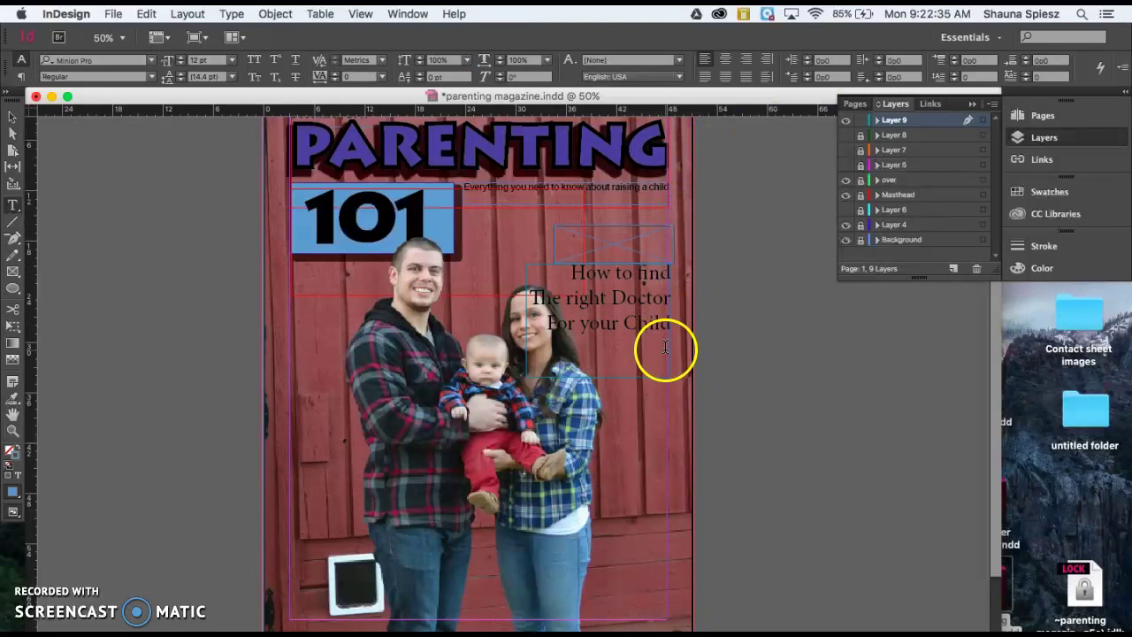
left_click(365, 310)
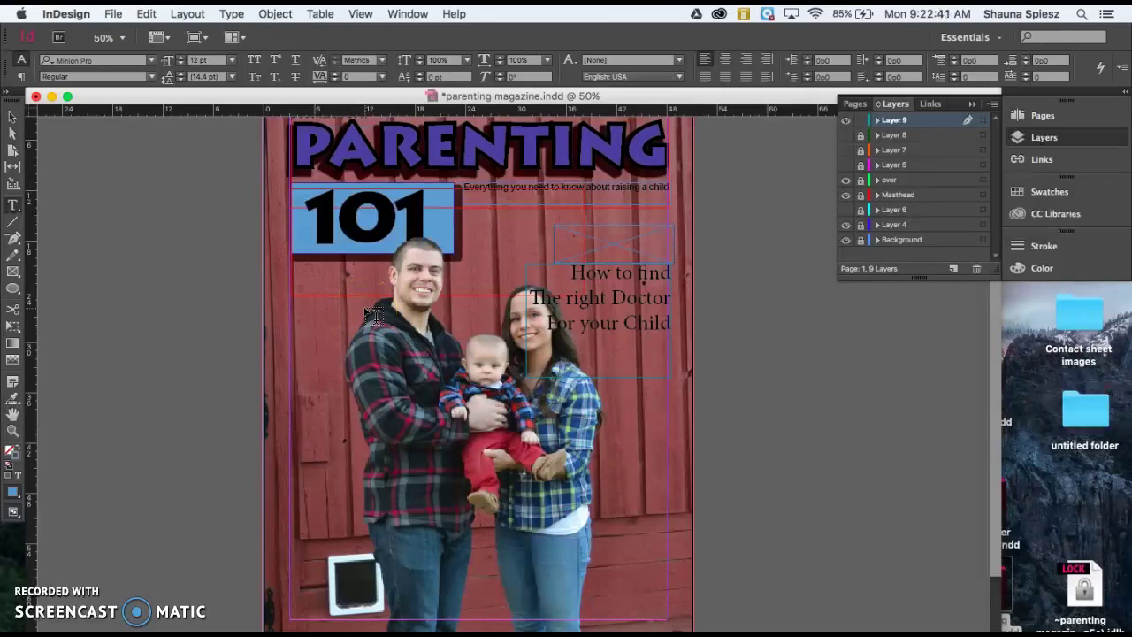
Increase the tracking of the "How to find" line to spread out its letters
left_click(533, 285)
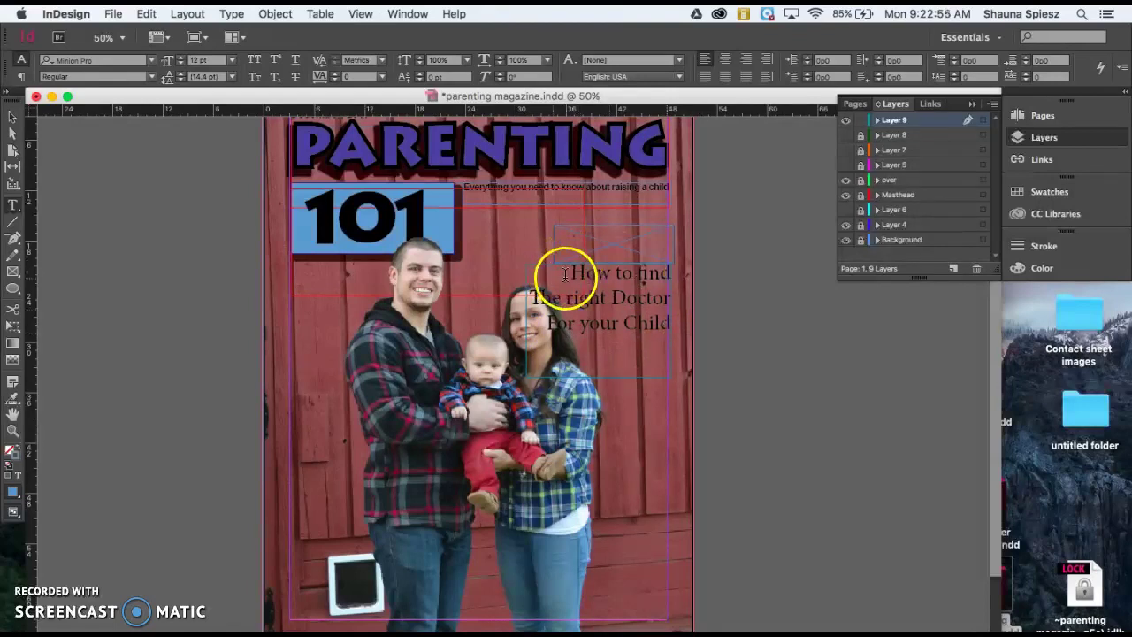
left_click_drag(557, 274, 685, 278)
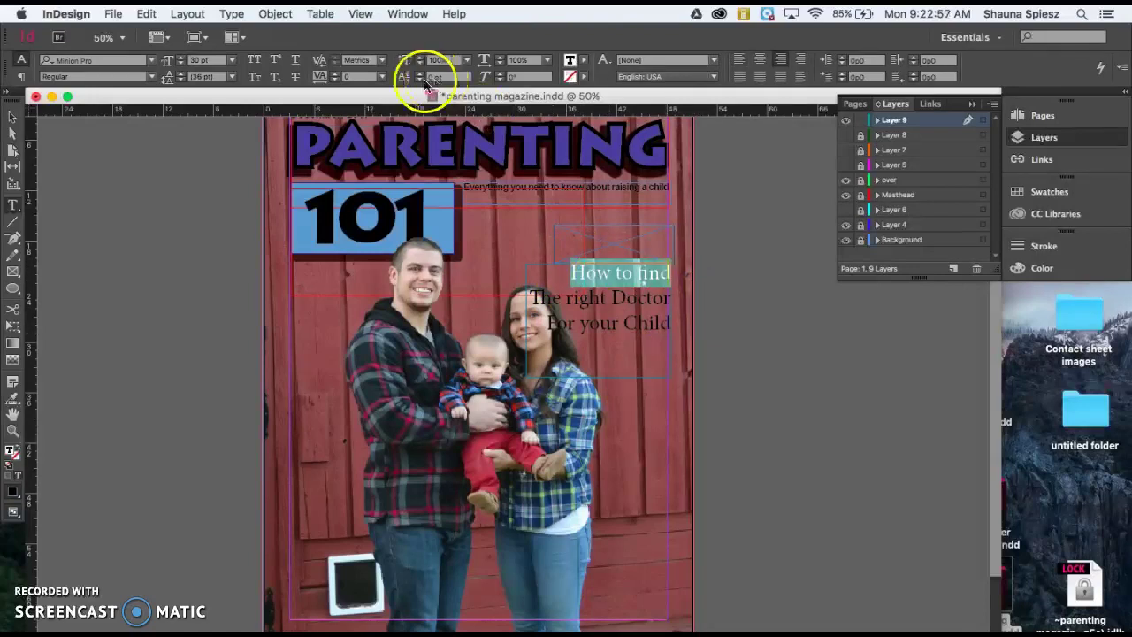
left_click(336, 74)
left_click(336, 73)
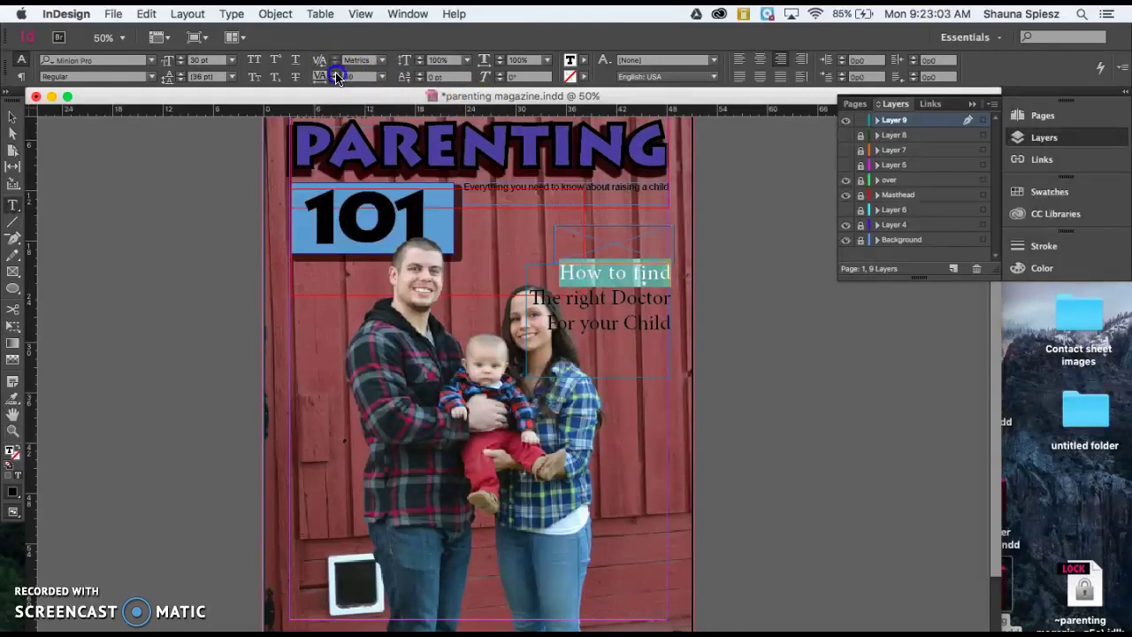
left_click(561, 290)
Tighten the tracking of the "The right Doctor" line to -60
left_click_drag(529, 298, 689, 295)
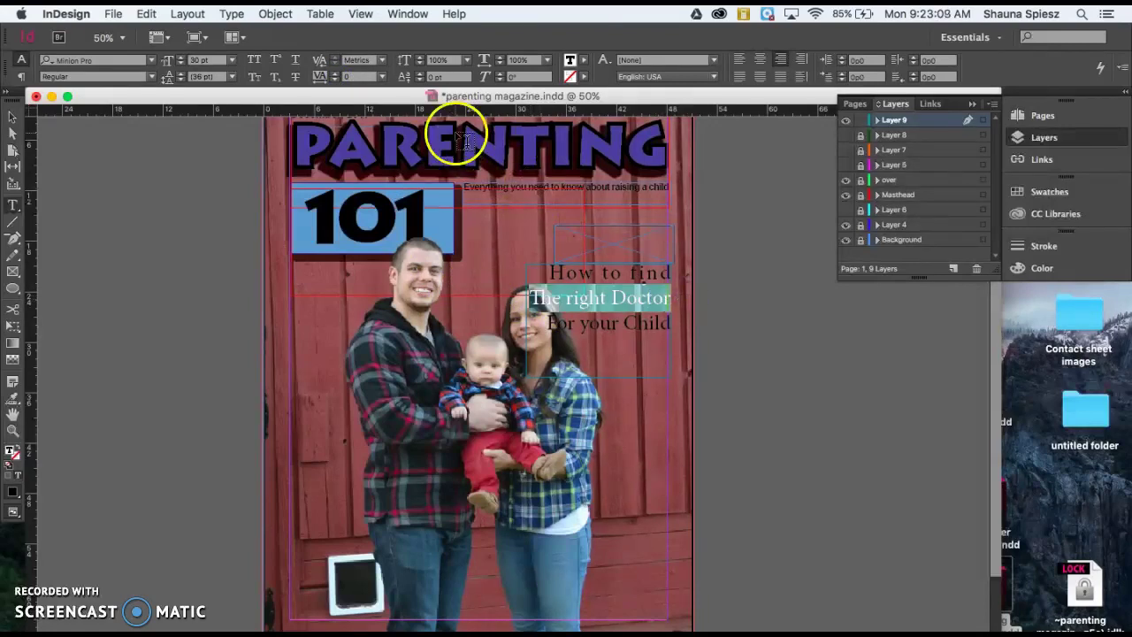
left_click(336, 80)
left_click(336, 80)
left_click(336, 81)
left_click(336, 81)
left_click(336, 80)
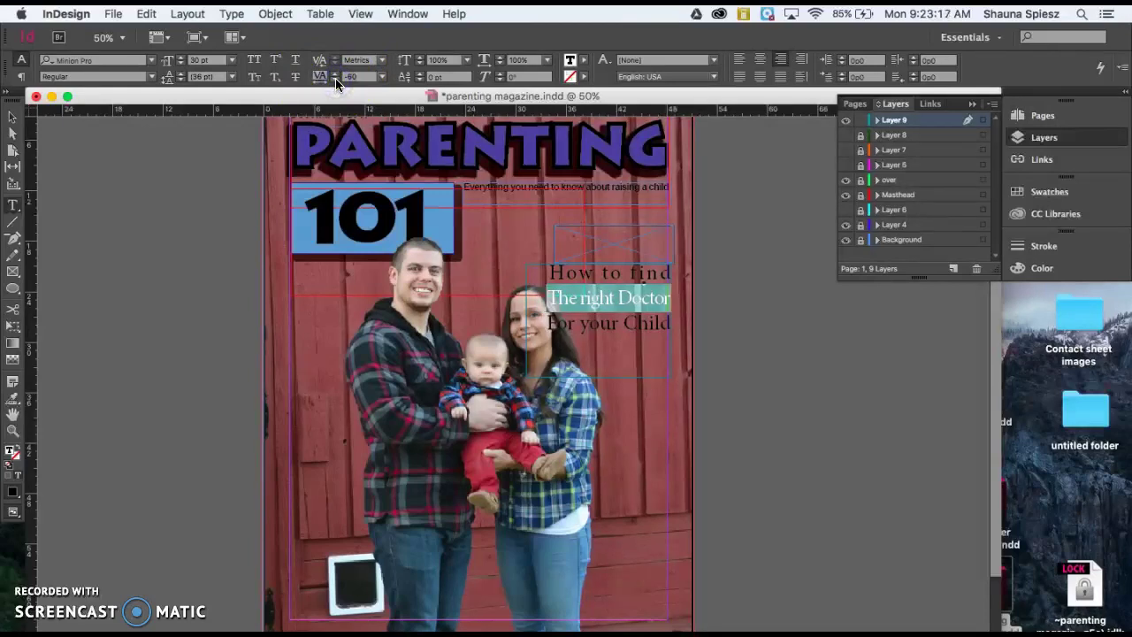
Set the tracking of the "For your Child" line to -20
left_click(622, 324)
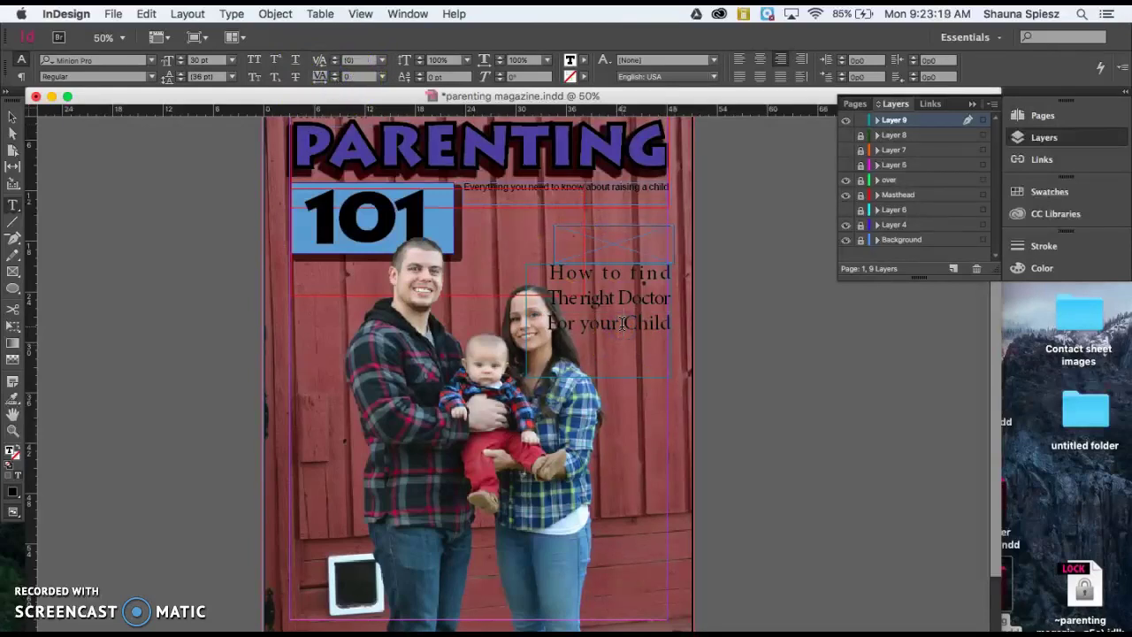
left_click_drag(541, 321, 739, 326)
left_click(335, 80)
left_click(335, 80)
left_click(677, 316)
Set all three lines of the headline text to the Bold font style
left_click(552, 266)
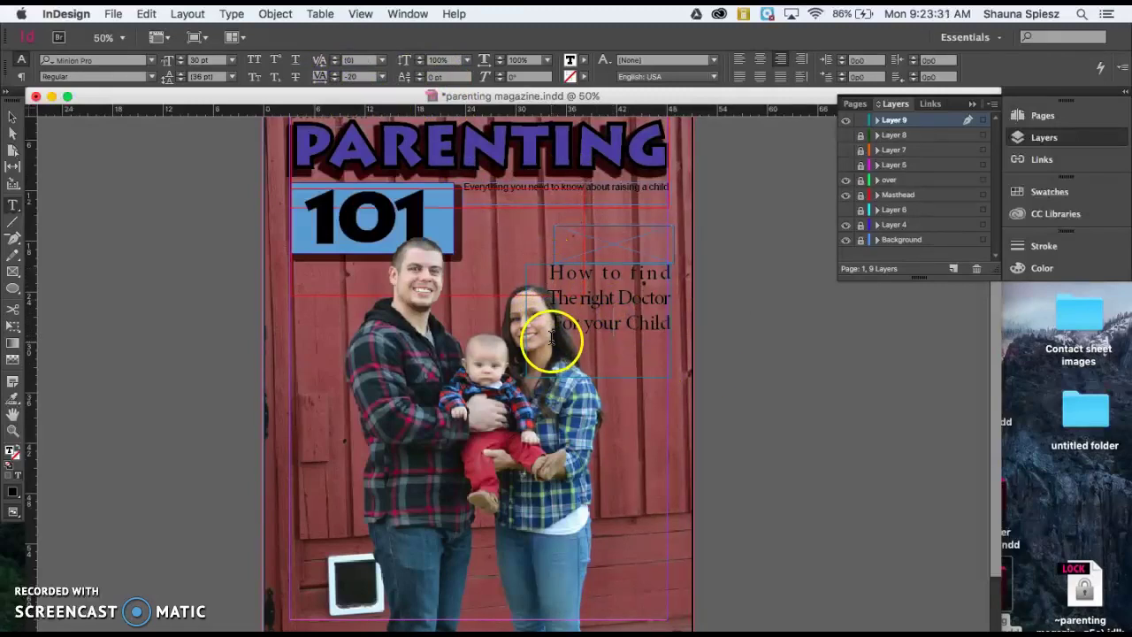
left_click_drag(543, 275, 690, 324)
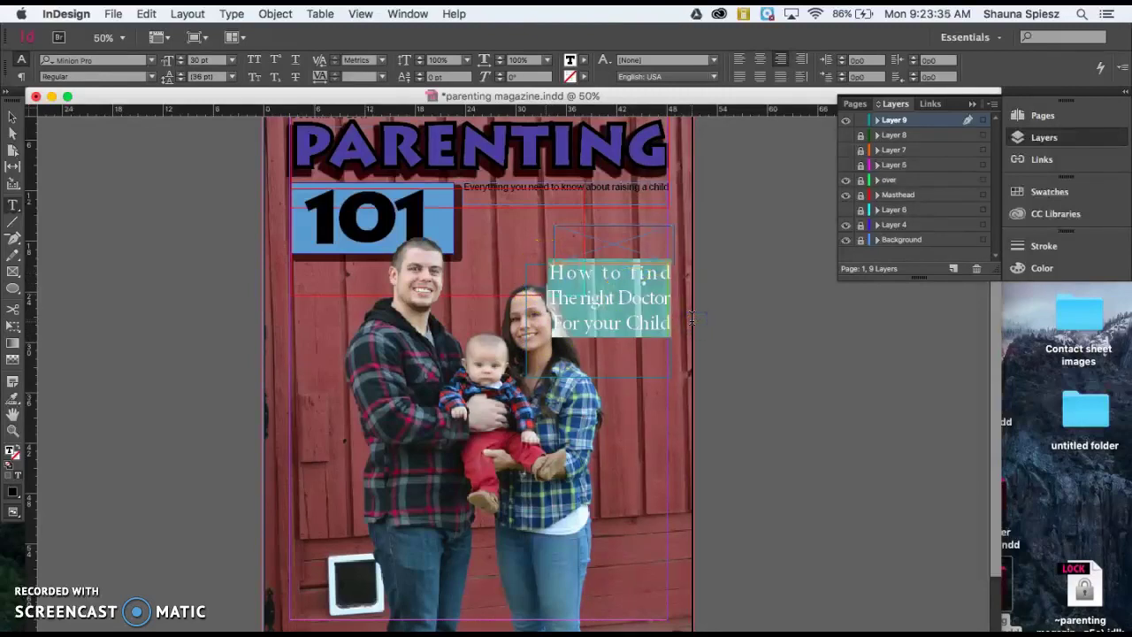
left_click(151, 76)
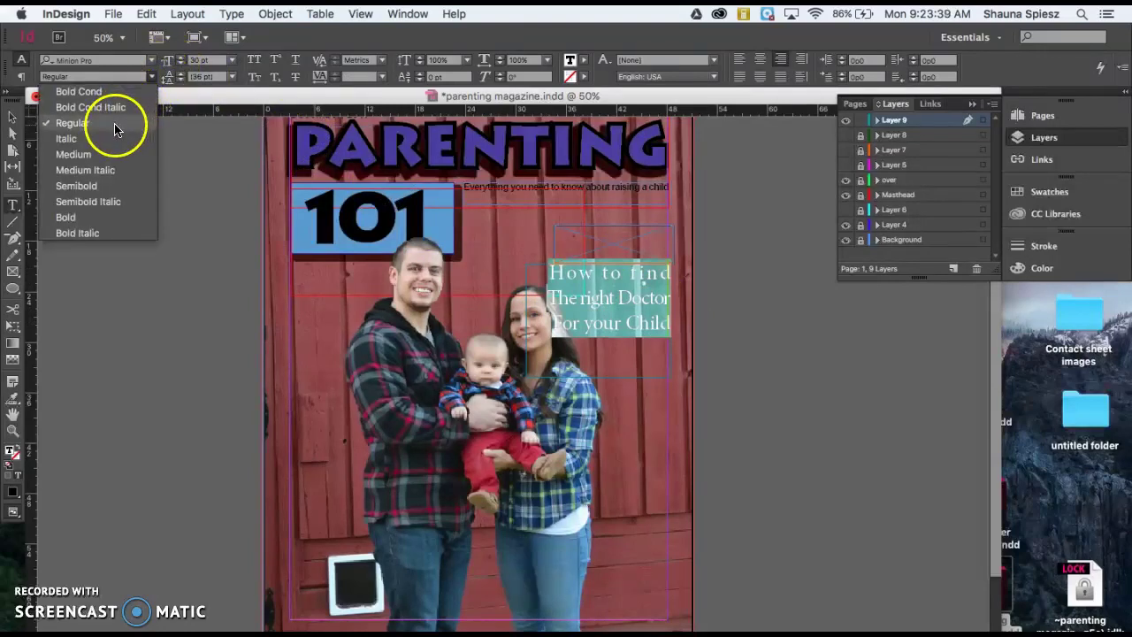
left_click(89, 217)
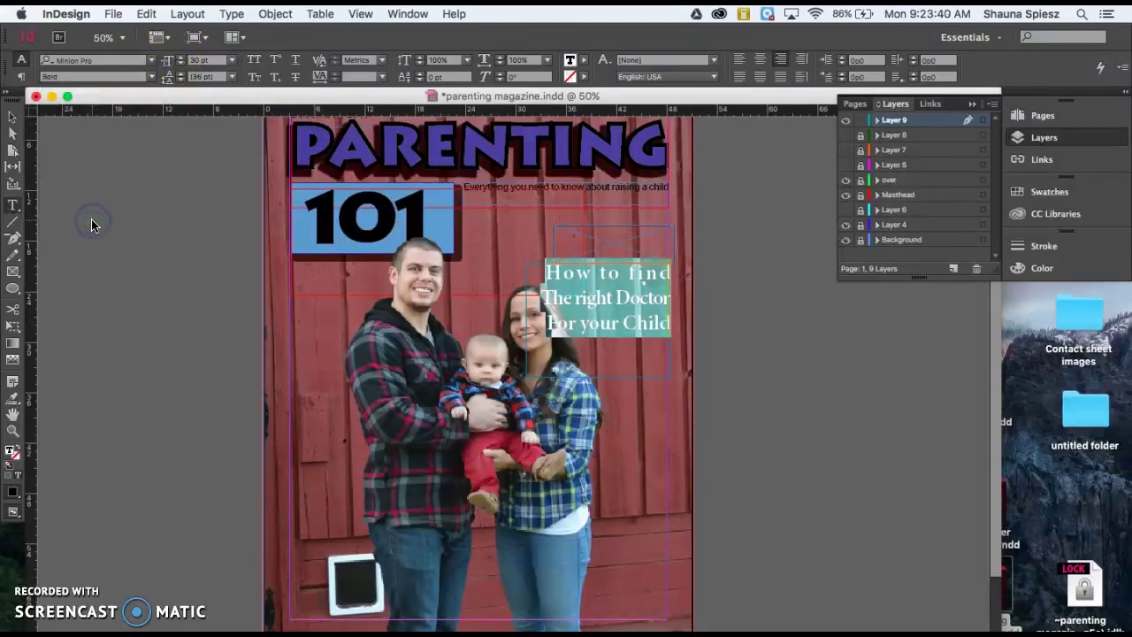
left_click(562, 326)
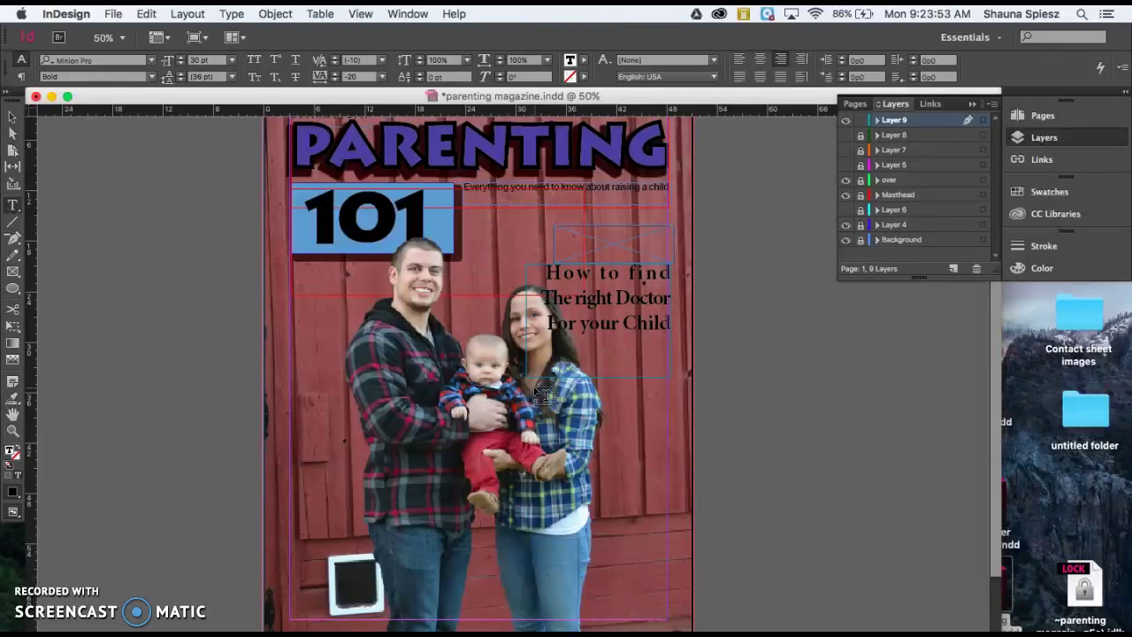
left_click(230, 97)
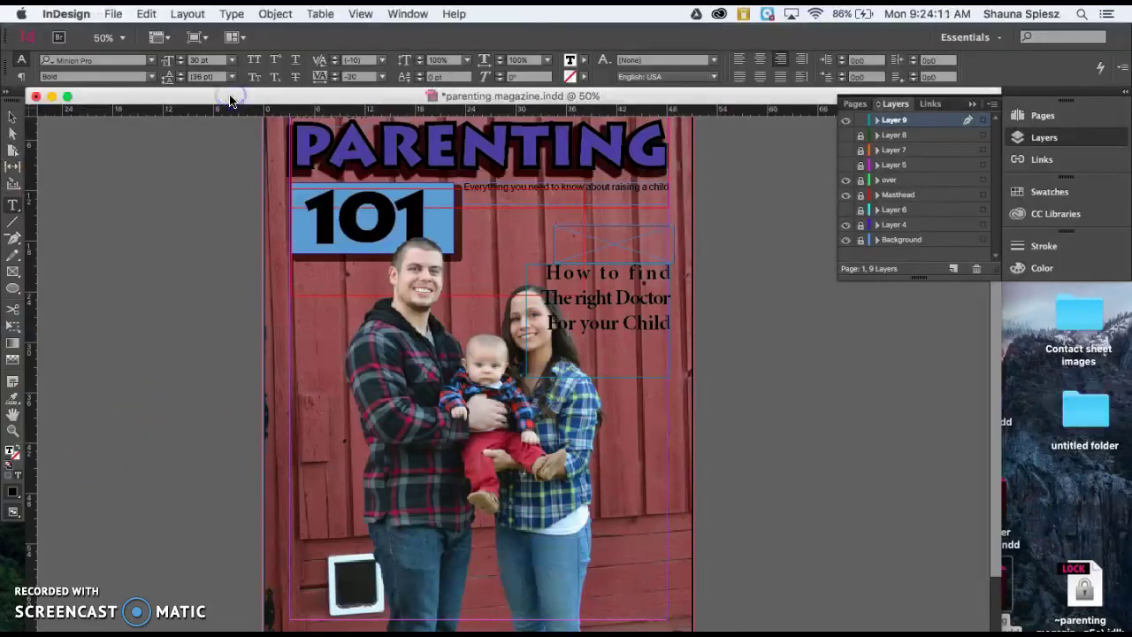
left_click(568, 324)
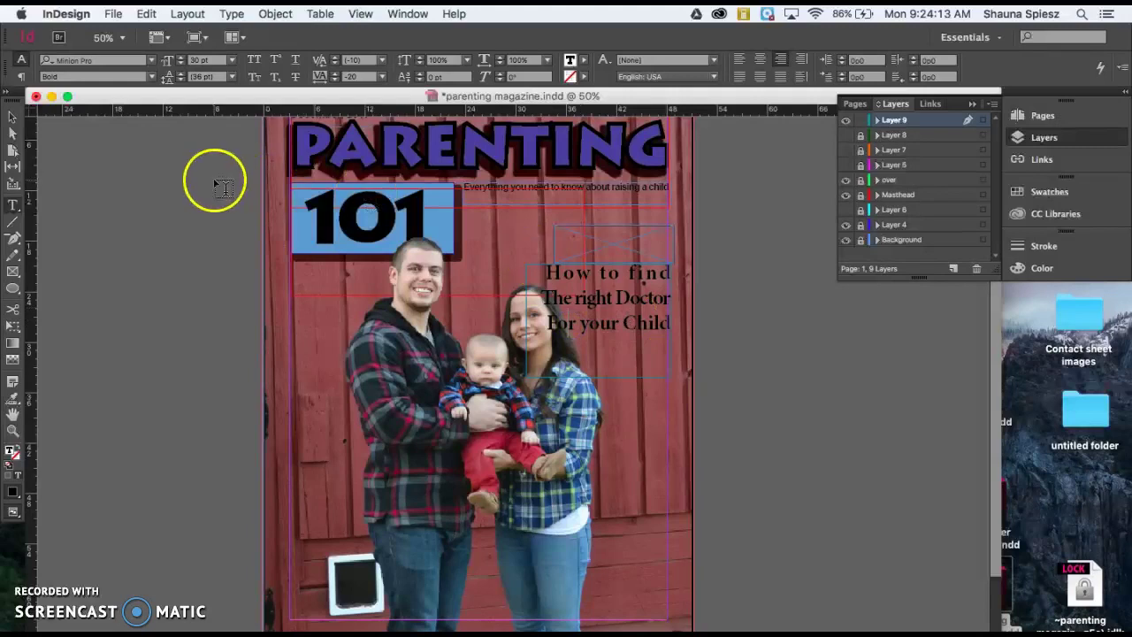
Draw a rectangle about 15p5 wide by 9p5 high over the headline, with a blue fill and no stroke
left_click(12, 115)
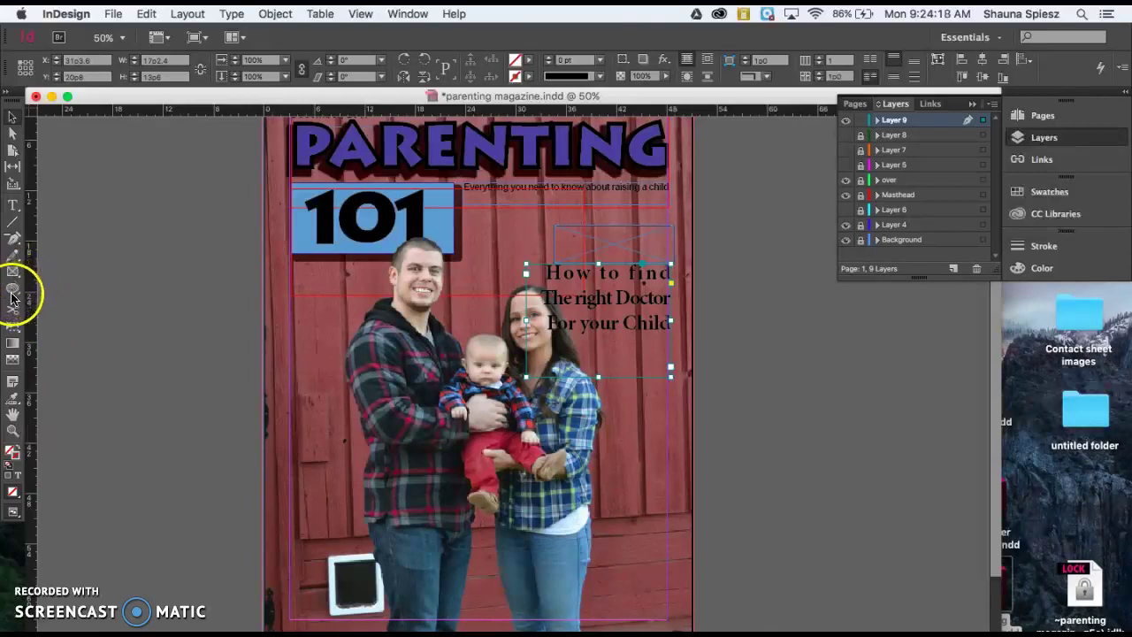
left_click_drag(12, 297, 44, 296)
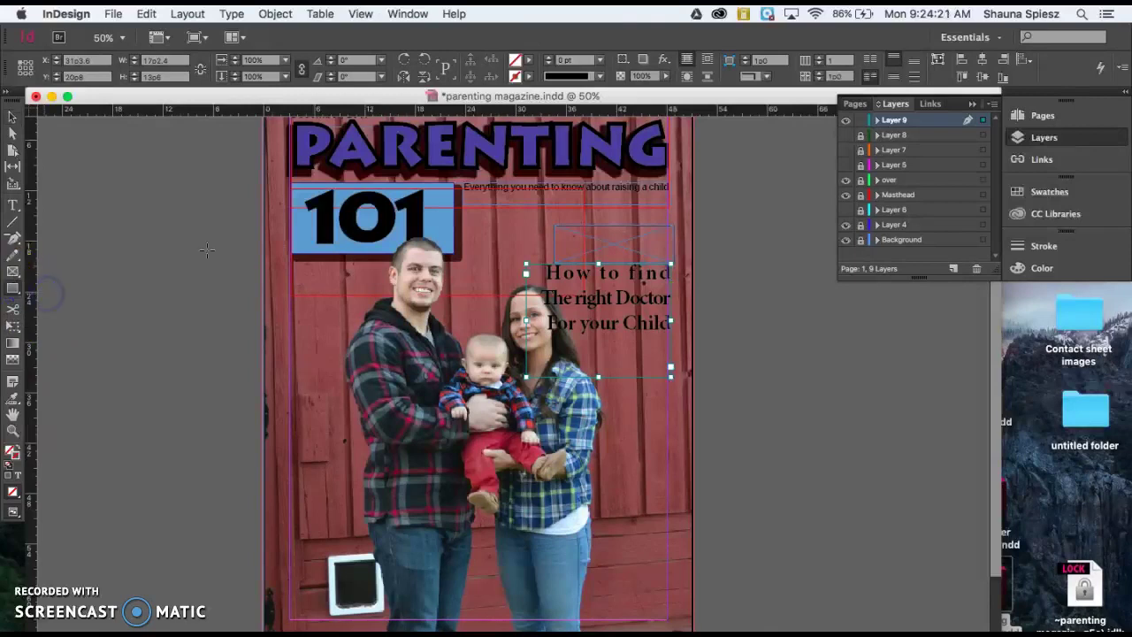
left_click_drag(538, 264, 666, 344)
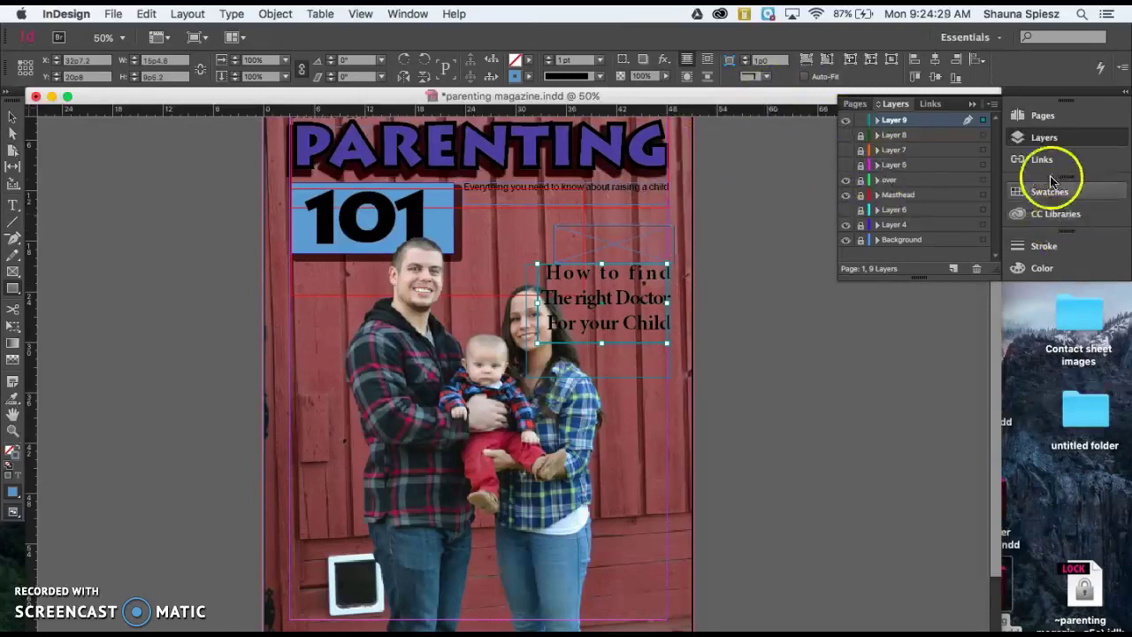
left_click(1043, 268)
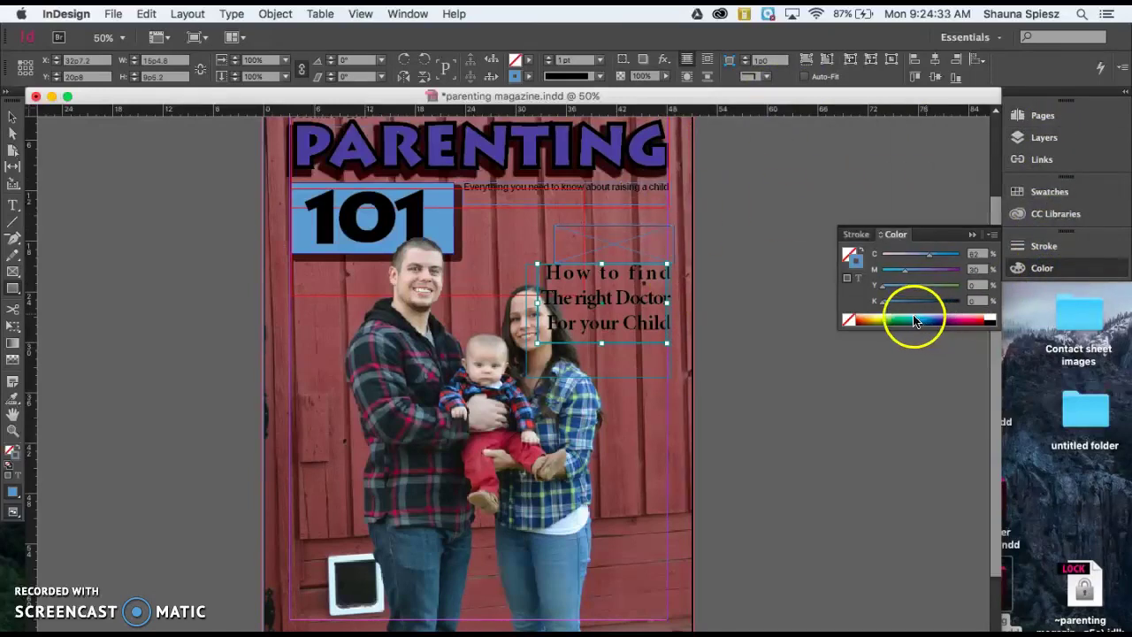
left_click(862, 252)
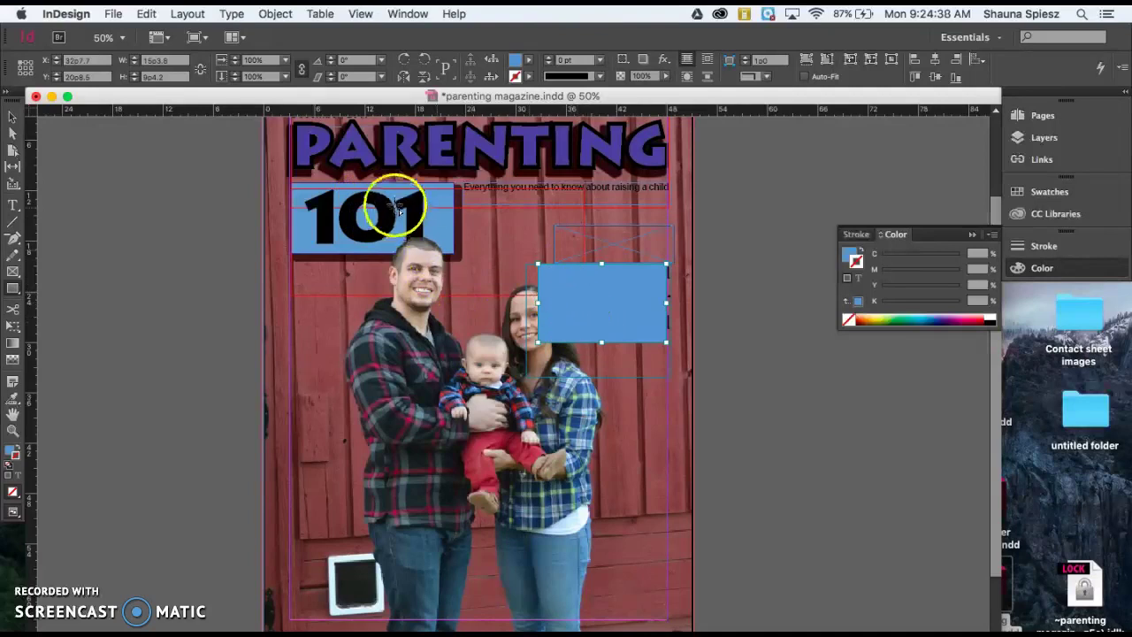
Reorder the contents of Layer 9 so the headline text sits above the rectangle
left_click(13, 118)
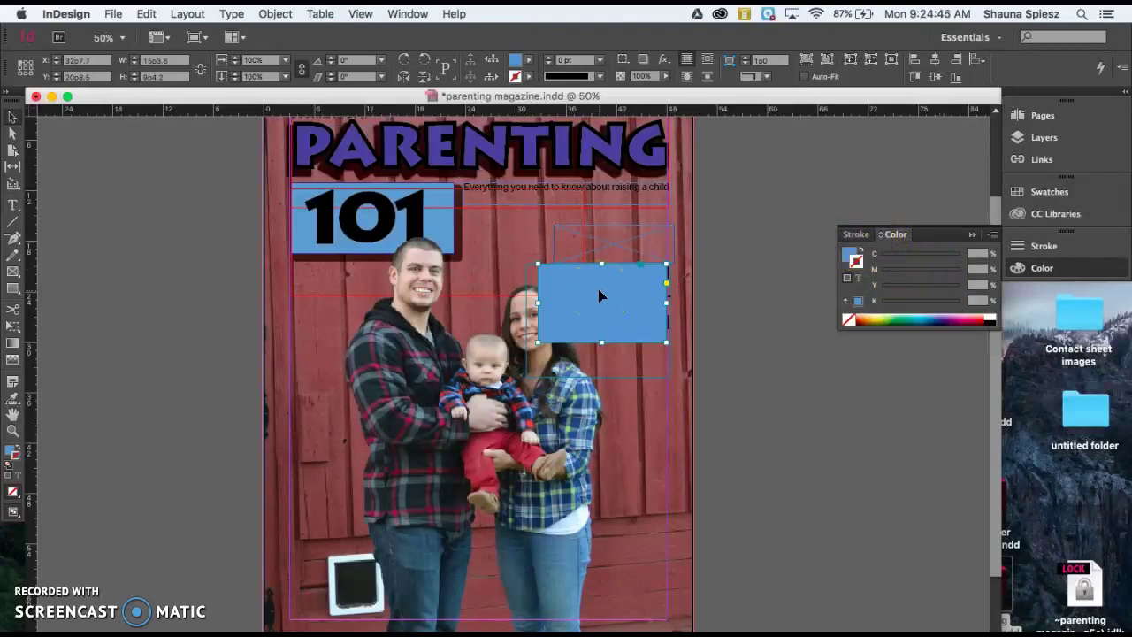
left_click(1033, 137)
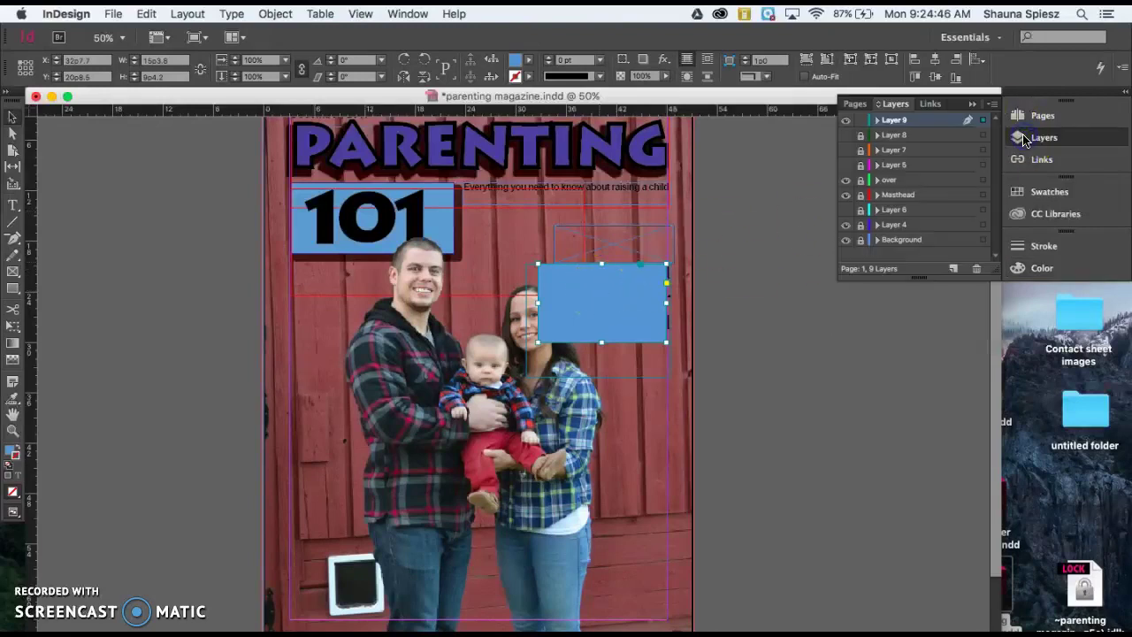
left_click(876, 121)
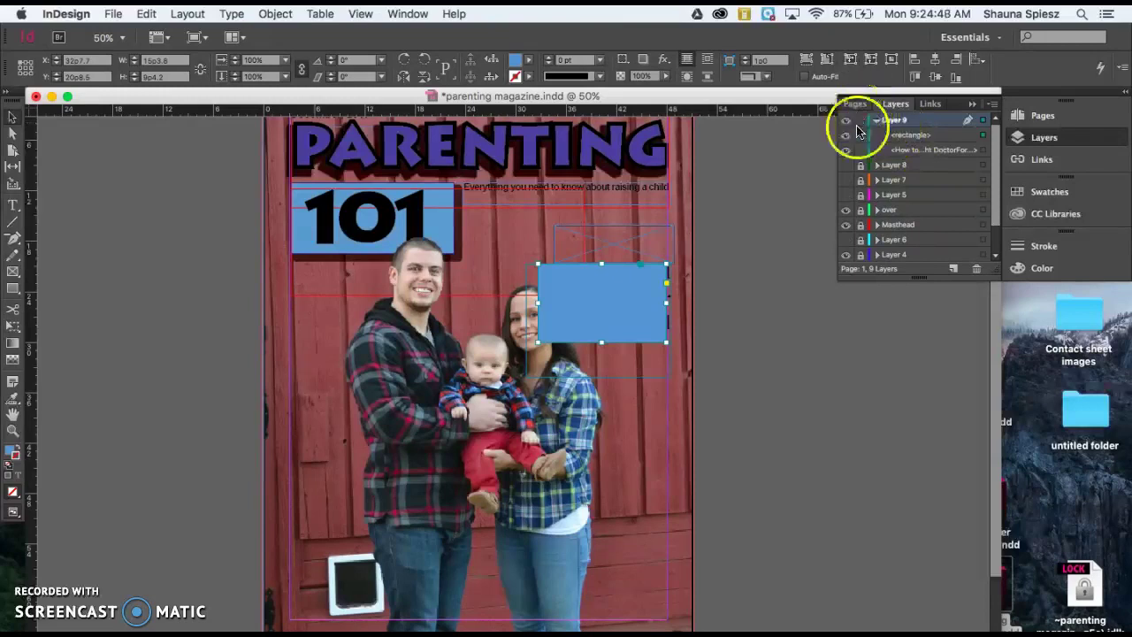
left_click(911, 150)
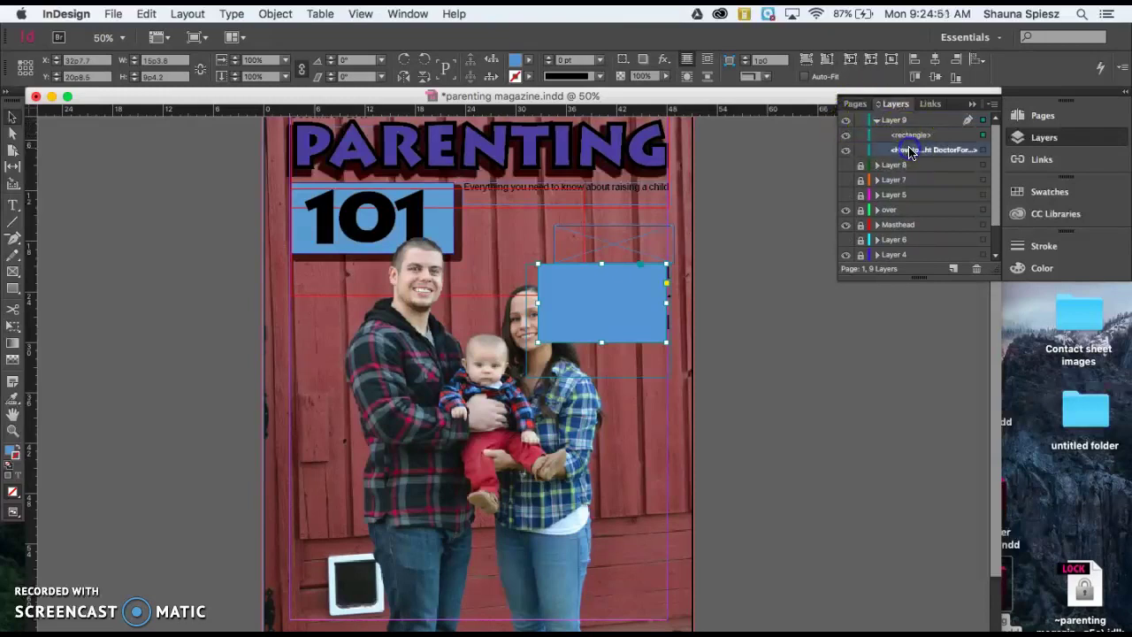
left_click(911, 150)
left_click(912, 136)
left_click(925, 149)
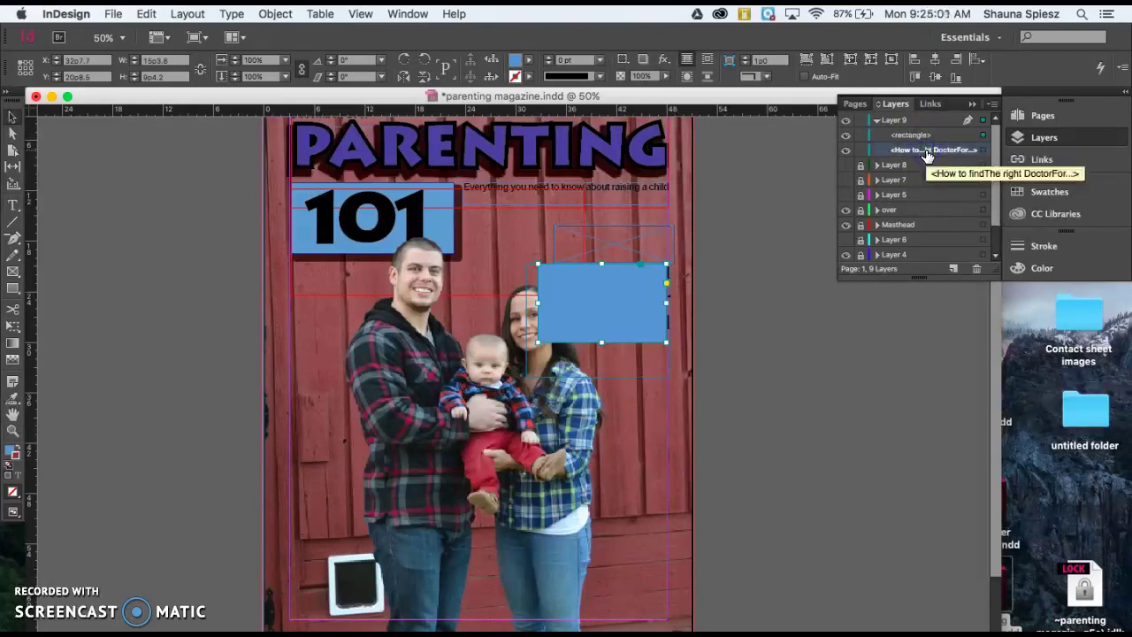
left_click_drag(927, 155, 919, 132)
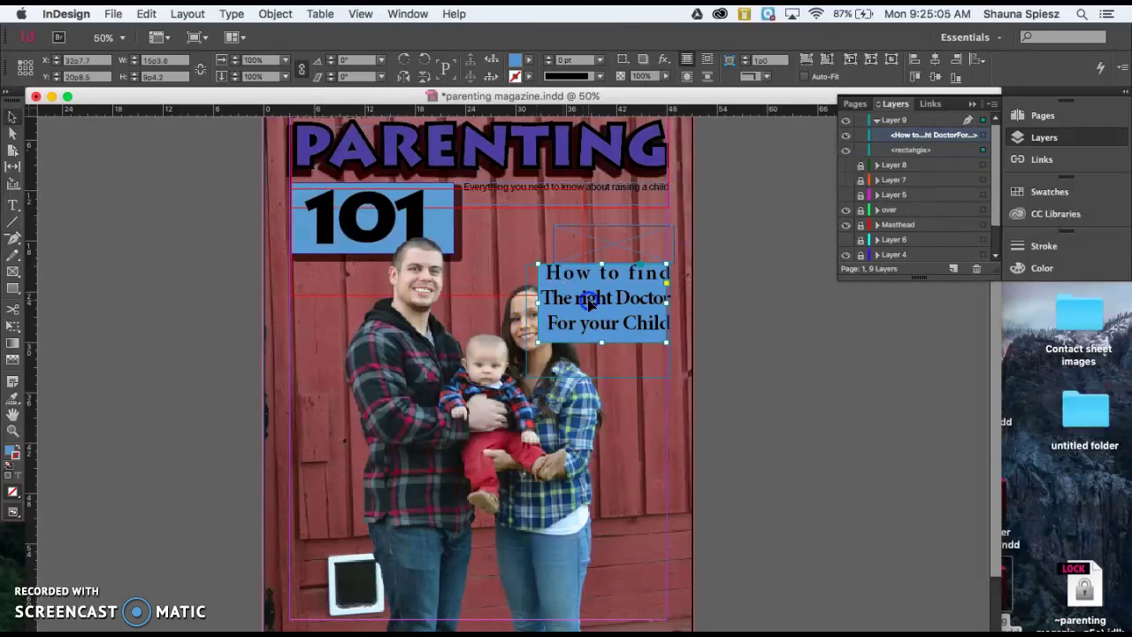
Extend the rectangle's right and upper edges to about 16p3 by 10p1, enclosing the headline text
left_click_drag(668, 302, 677, 303)
left_click_drag(605, 263, 607, 258)
left_click(652, 276)
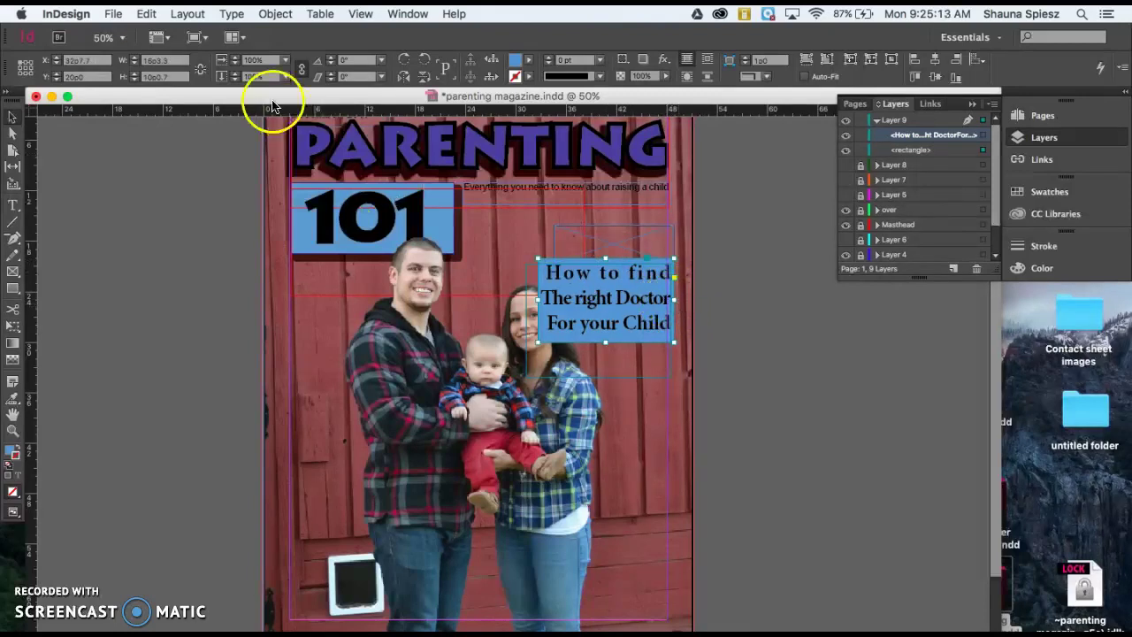
left_click(217, 298)
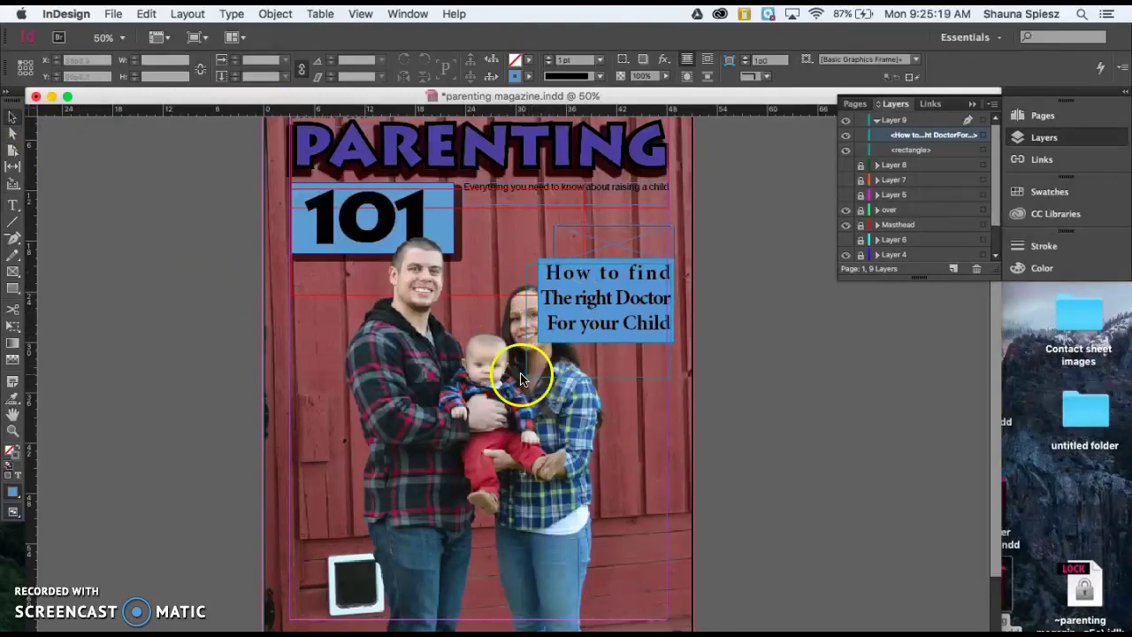
Set the opacity of the blue rectangle behind the headline to 35% using the Transparency effect
left_click(549, 337)
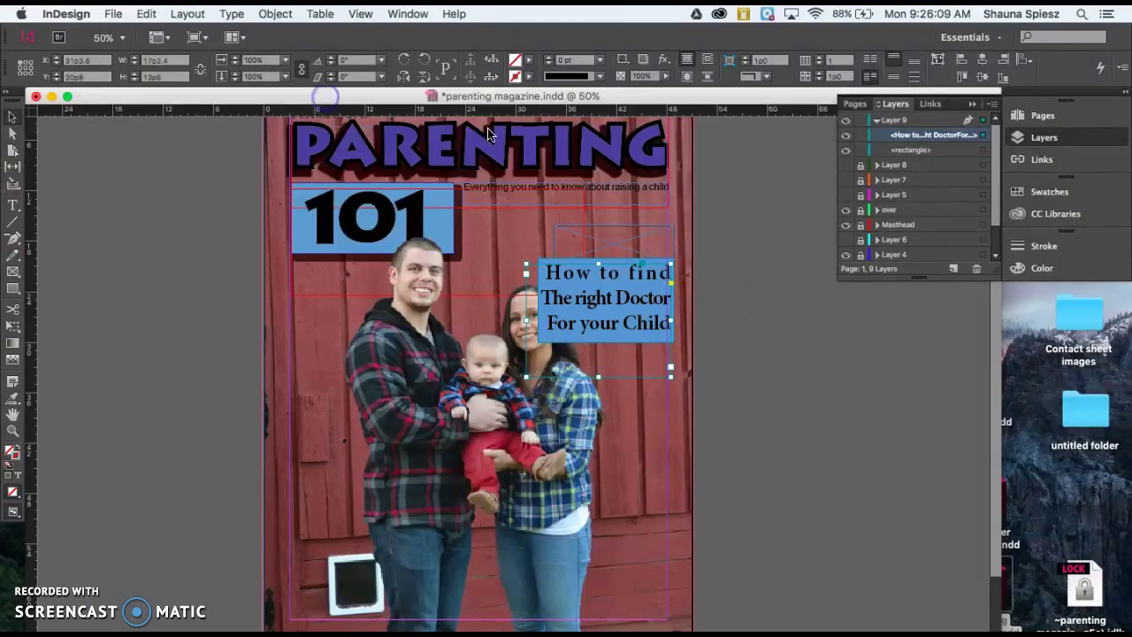
left_click(542, 262)
left_click(541, 262)
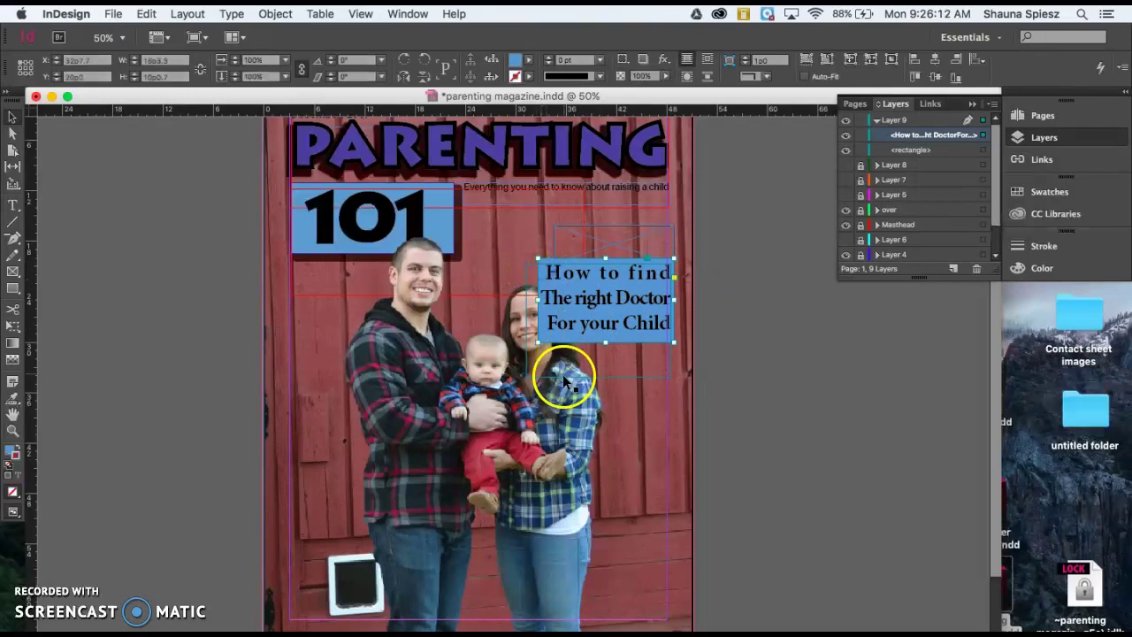
right_click(543, 288)
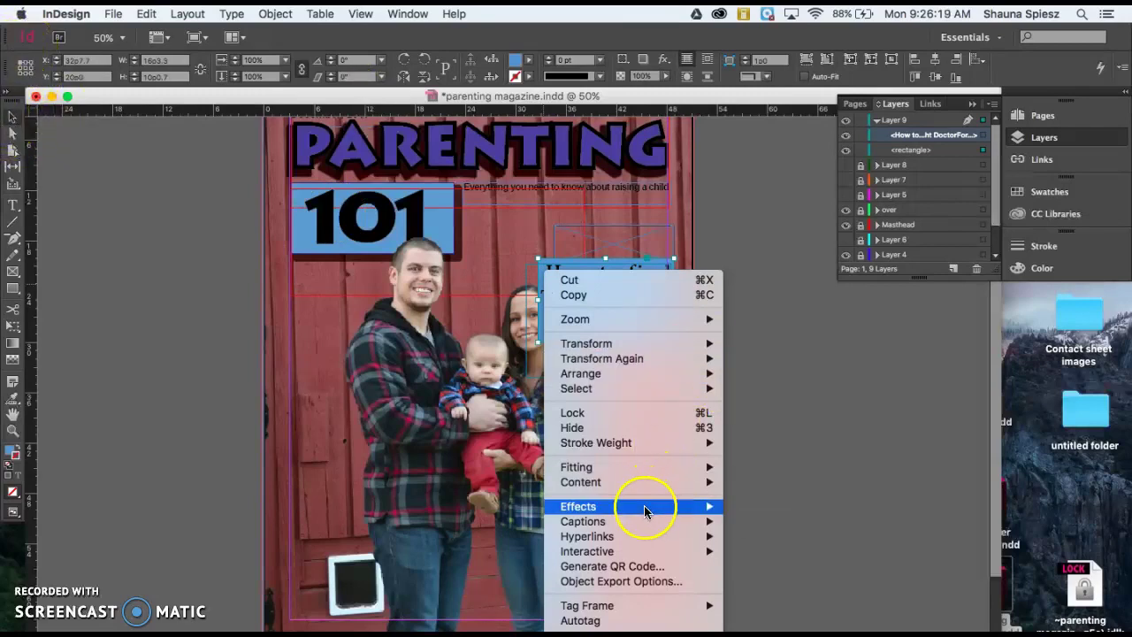
mouse_move(695, 509)
left_click(751, 500)
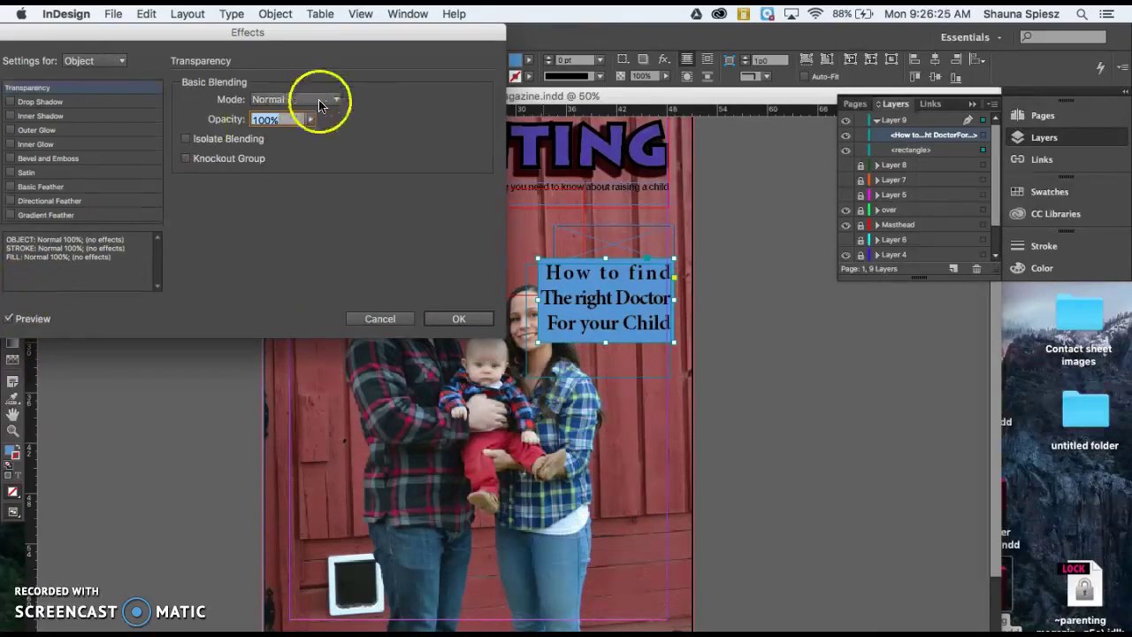
left_click_drag(311, 127, 257, 141)
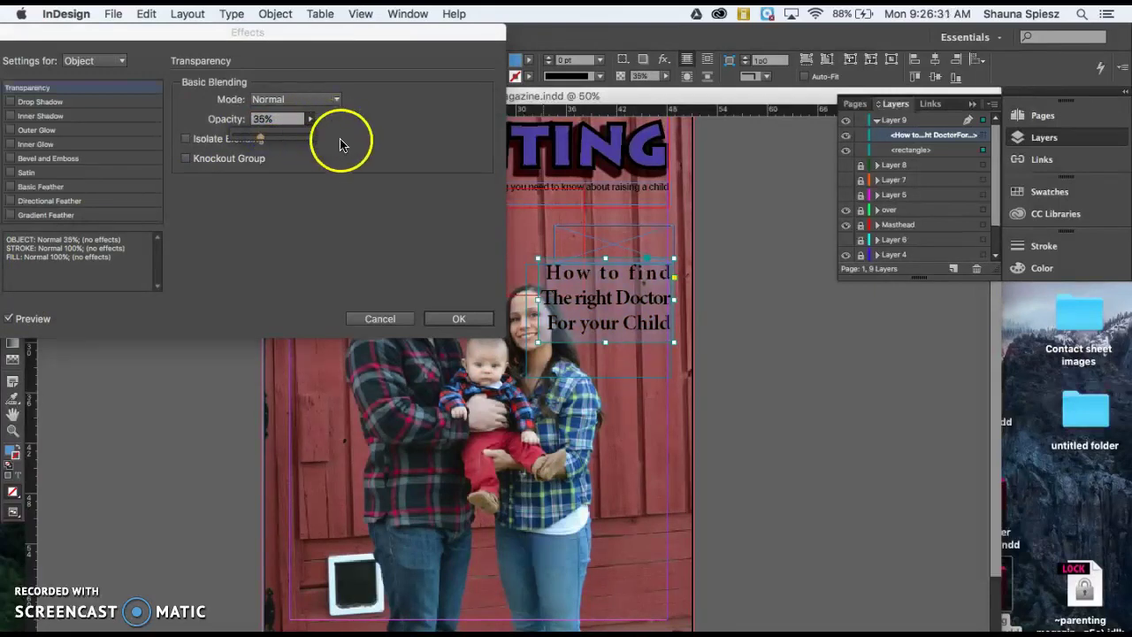
left_click(449, 320)
Deselect everything and switch the cover to Preview mode, hiding the guides and frame edges
left_click(719, 324)
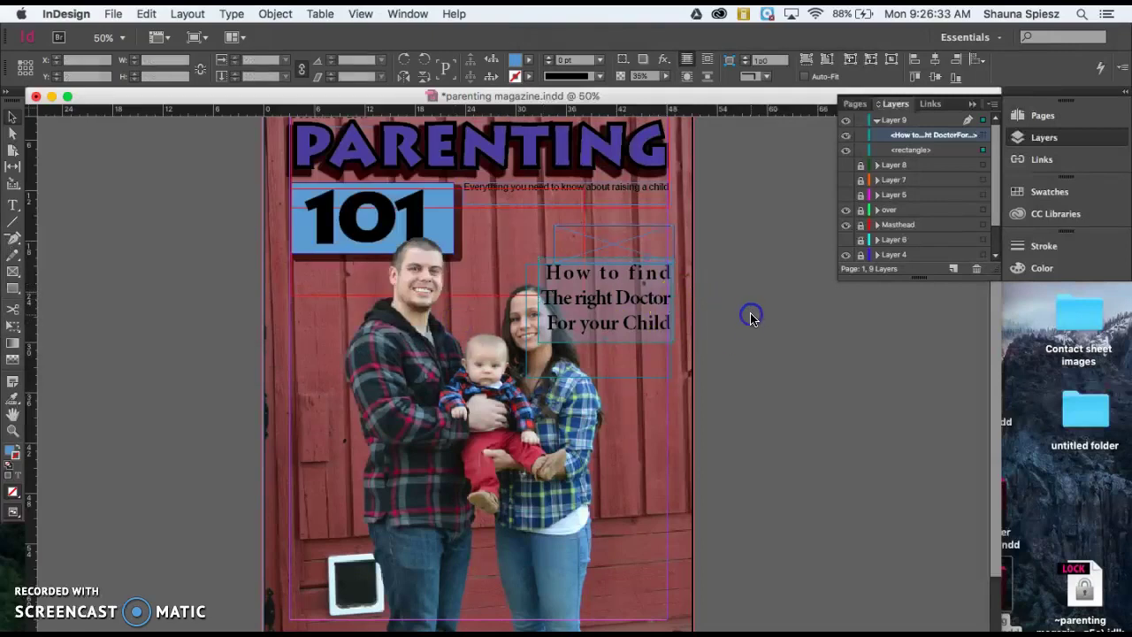
left_click(593, 239)
key("w")
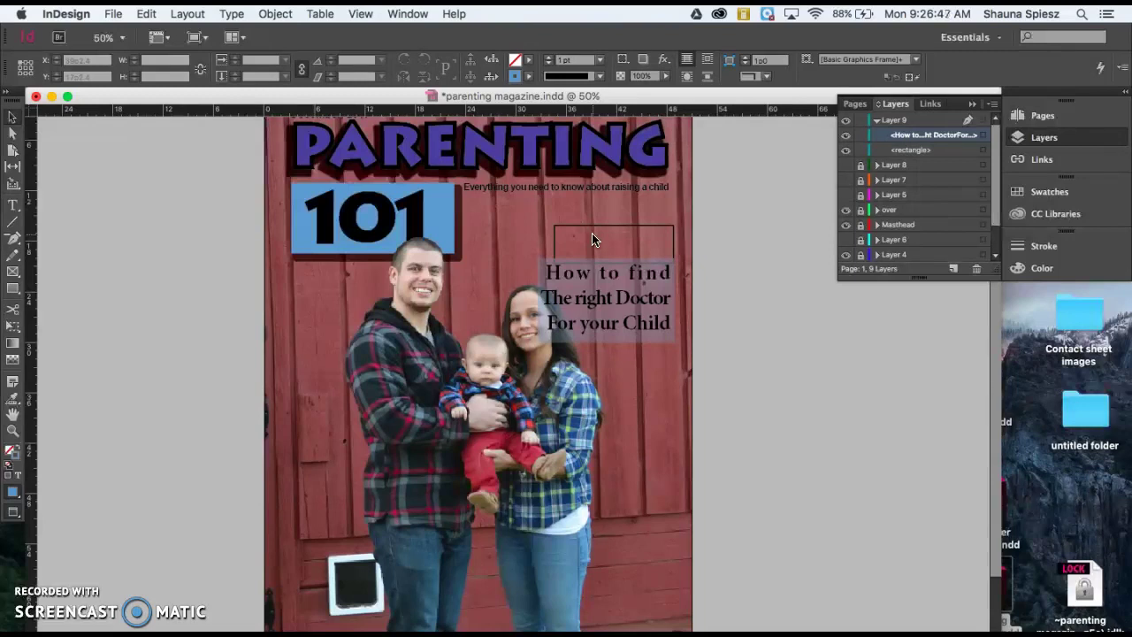
Change the fill colour of the headline's middle line, "The right Doctor", to [Paper]
left_click(586, 285)
left_click(594, 299)
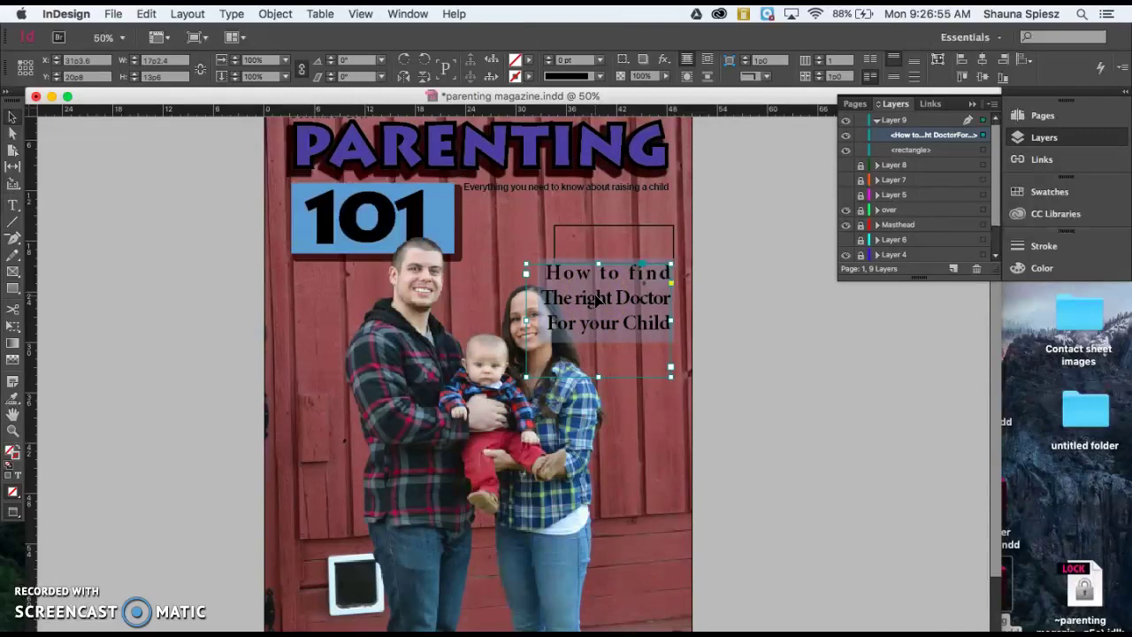
double_click(597, 296)
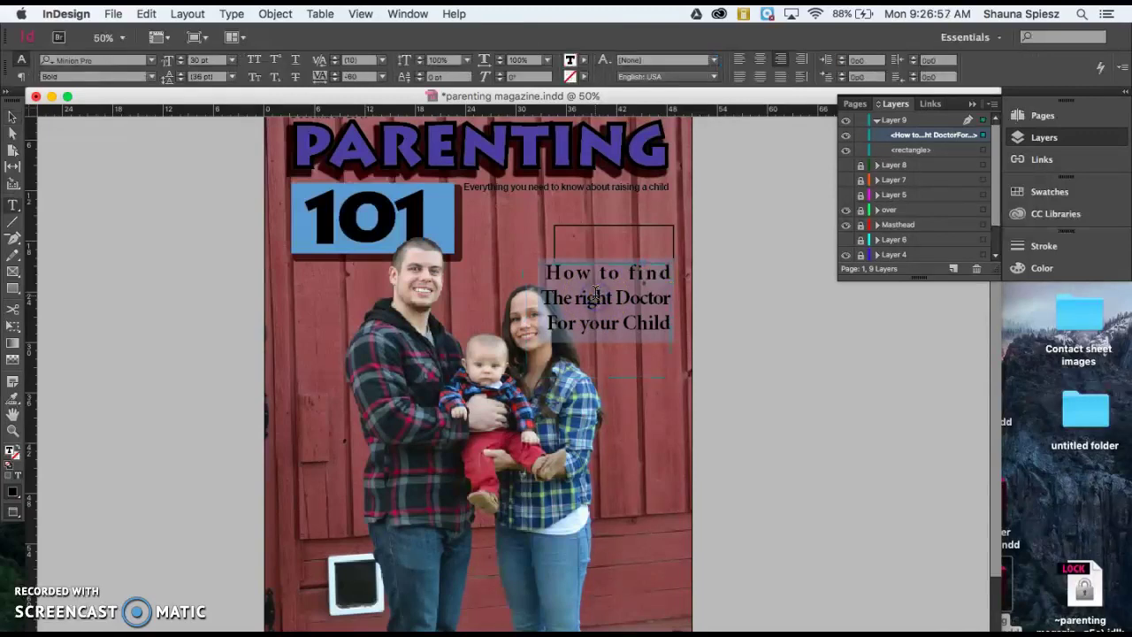
left_click_drag(682, 296, 575, 298)
left_click_drag(492, 297, 490, 294)
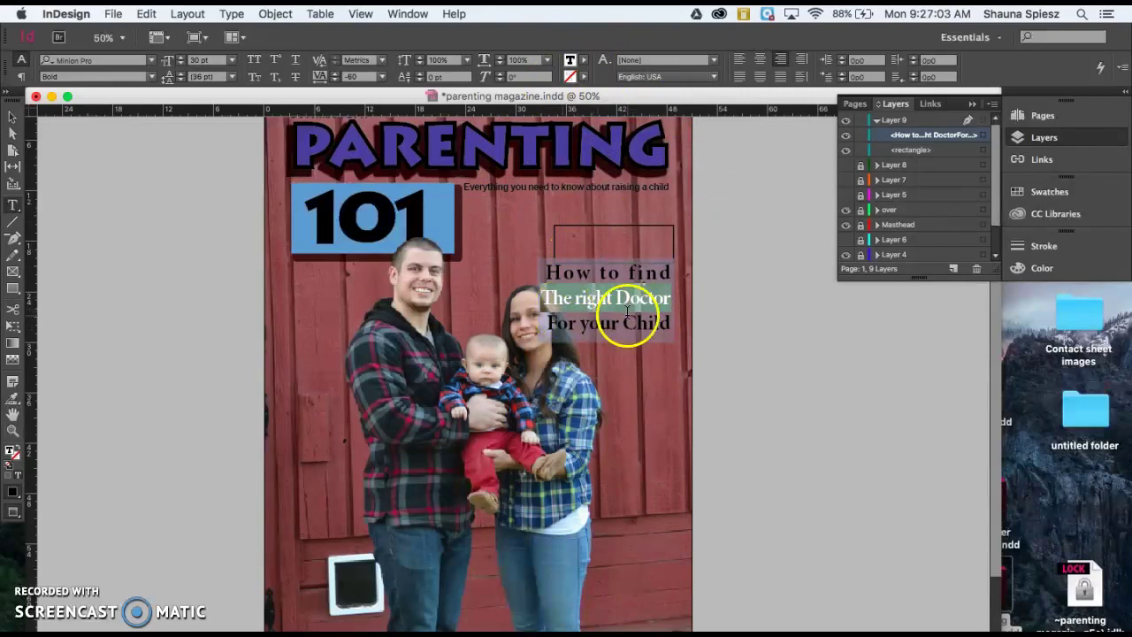
left_click(584, 62)
left_click(468, 125)
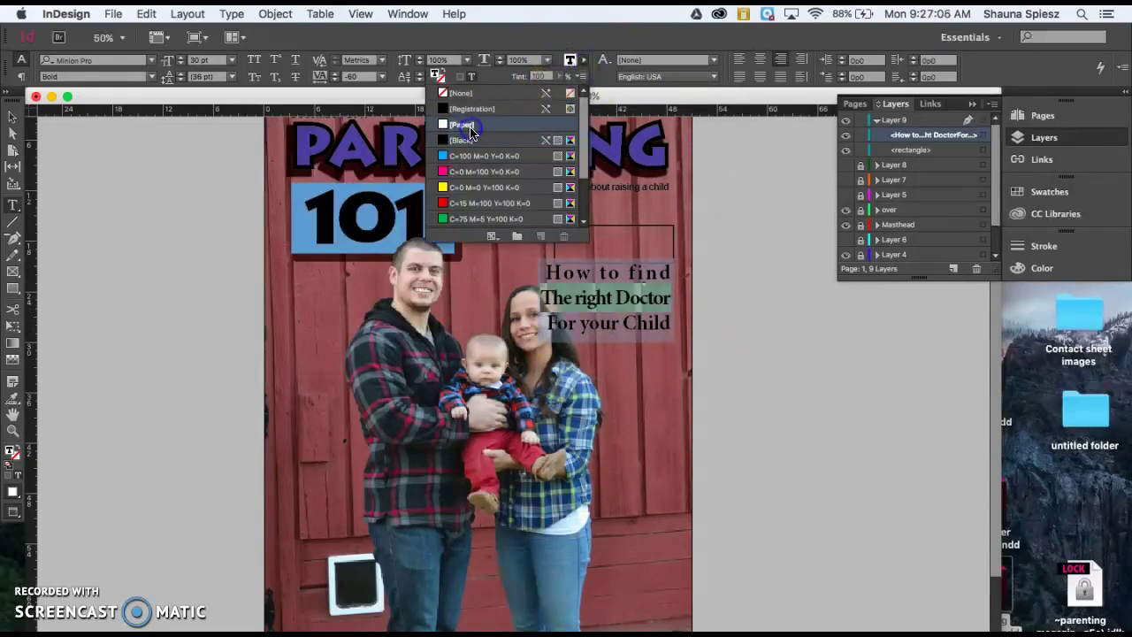
left_click(766, 245)
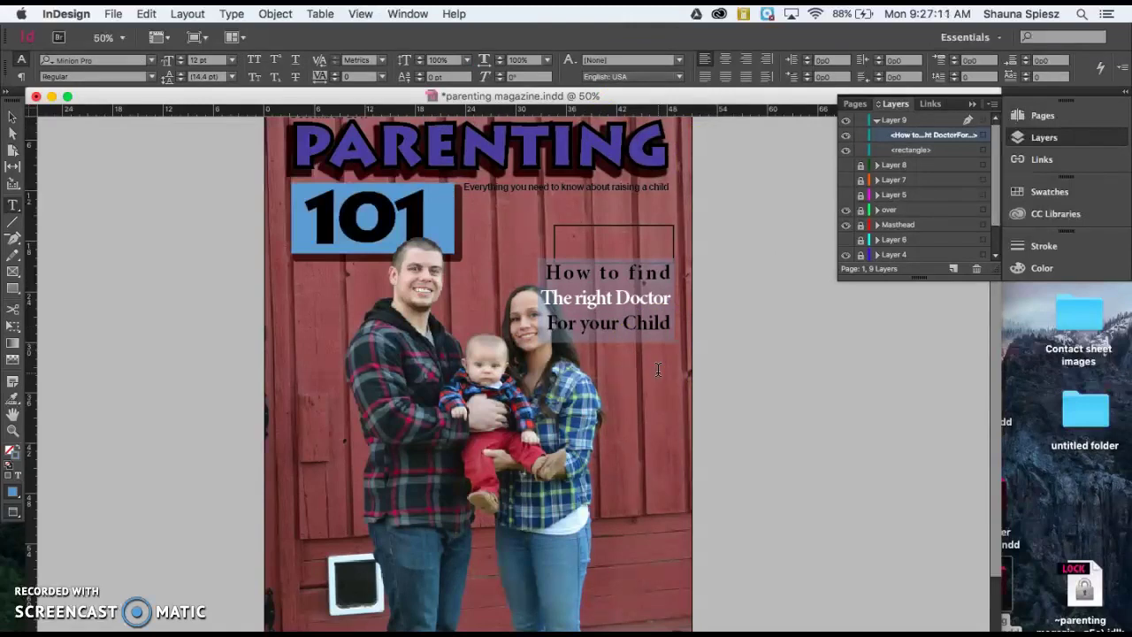
Apply a Drop Shadow effect with its default settings to the whole headline text frame
left_click(11, 117)
left_click(613, 295)
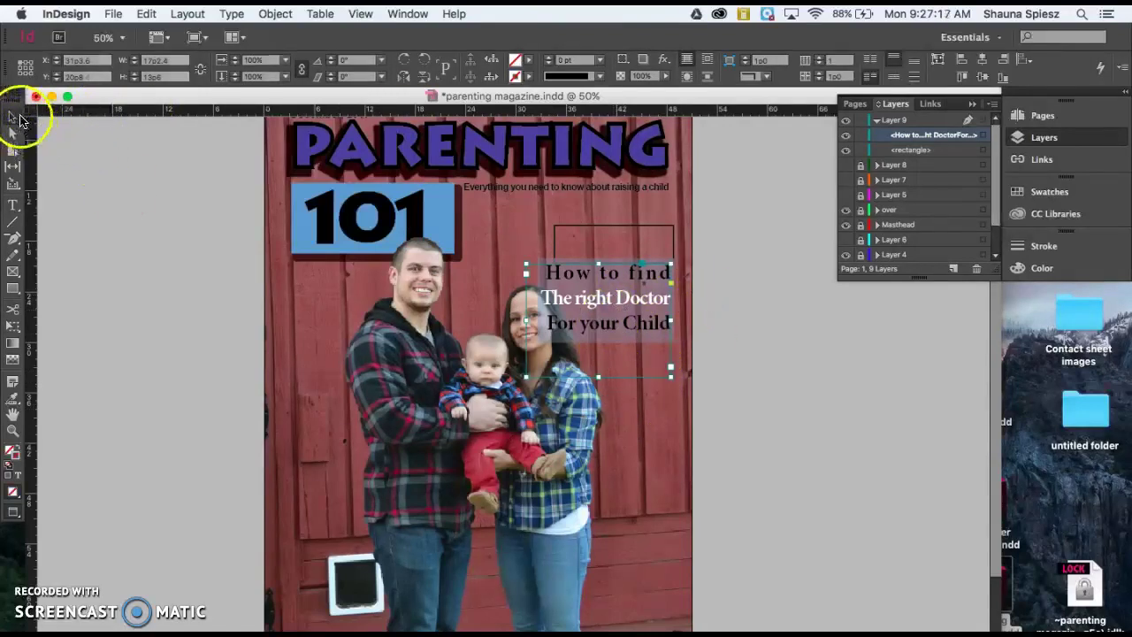
right_click(610, 304)
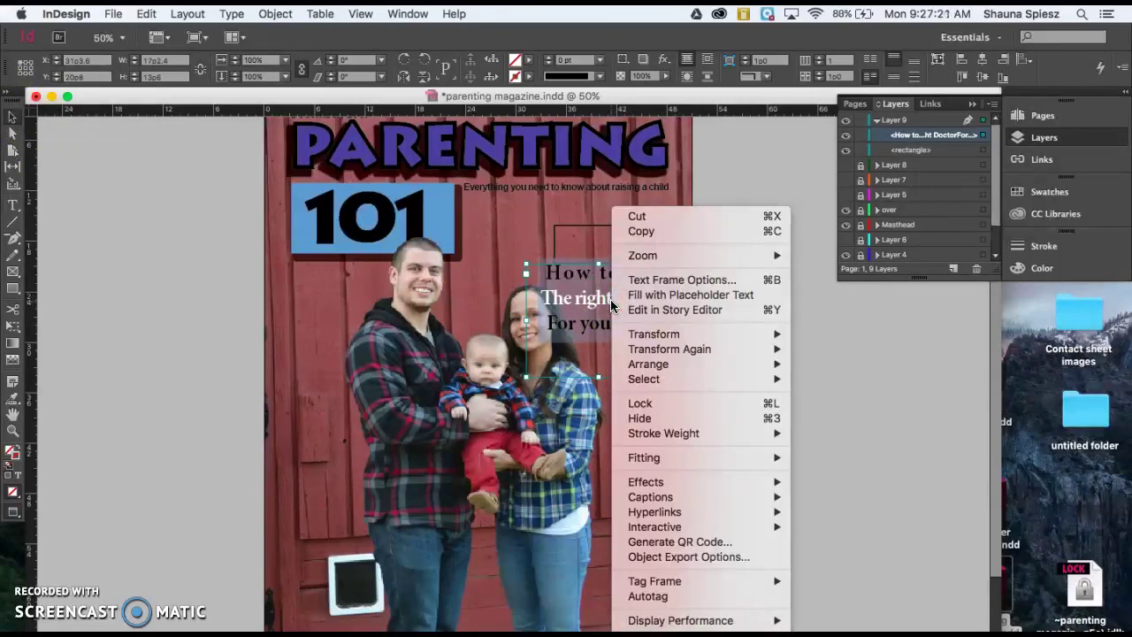
mouse_move(675, 481)
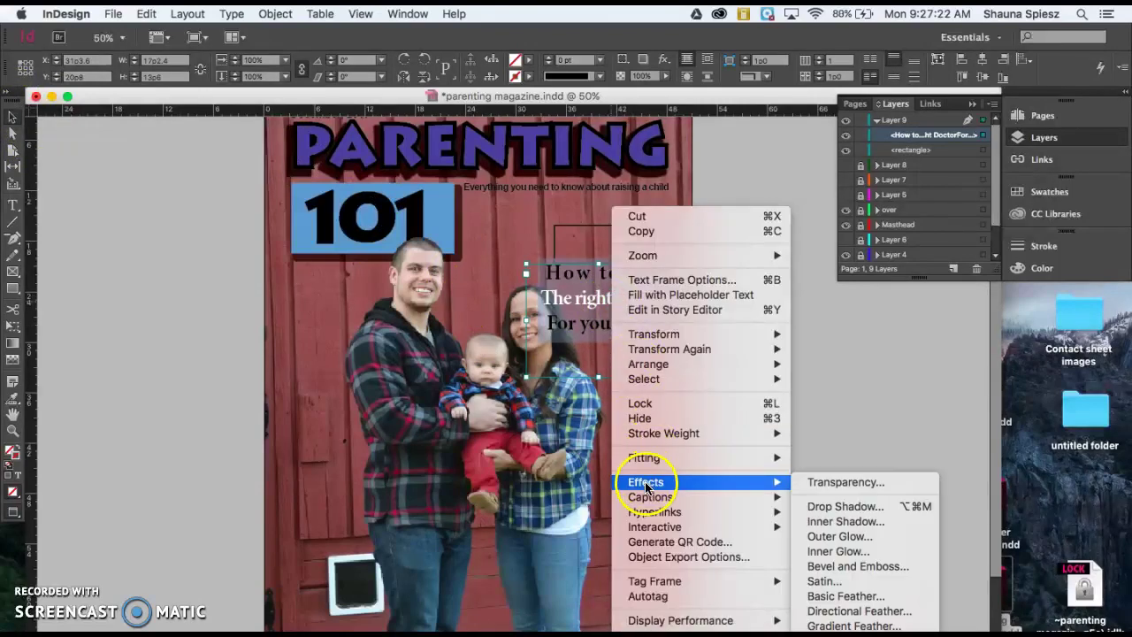
left_click(840, 506)
left_click_drag(380, 38, 287, 109)
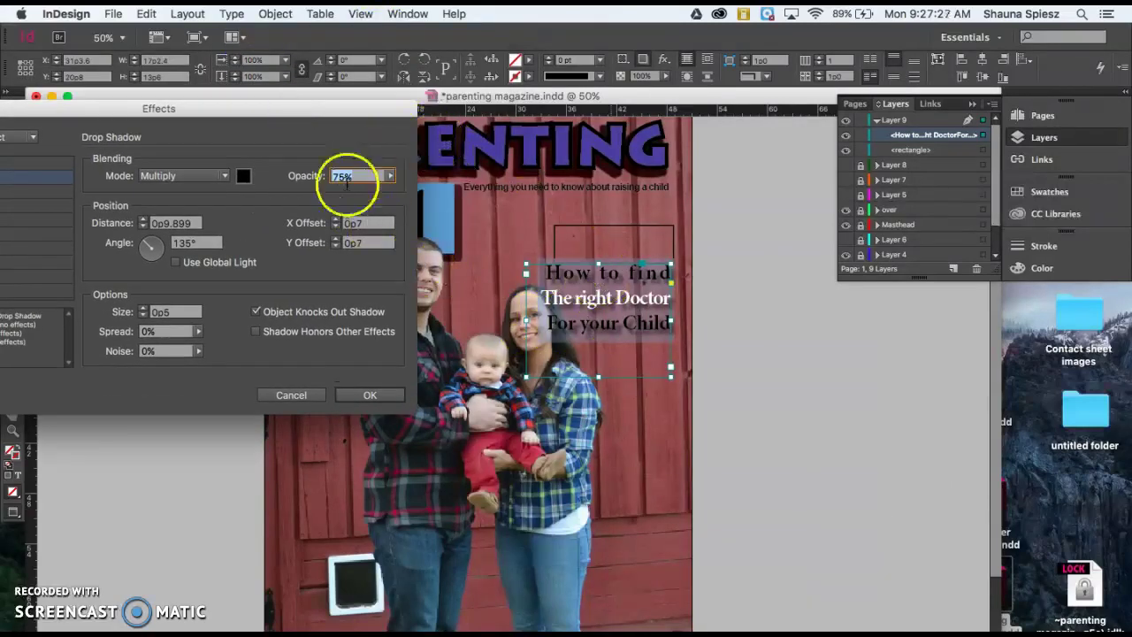
left_click(365, 396)
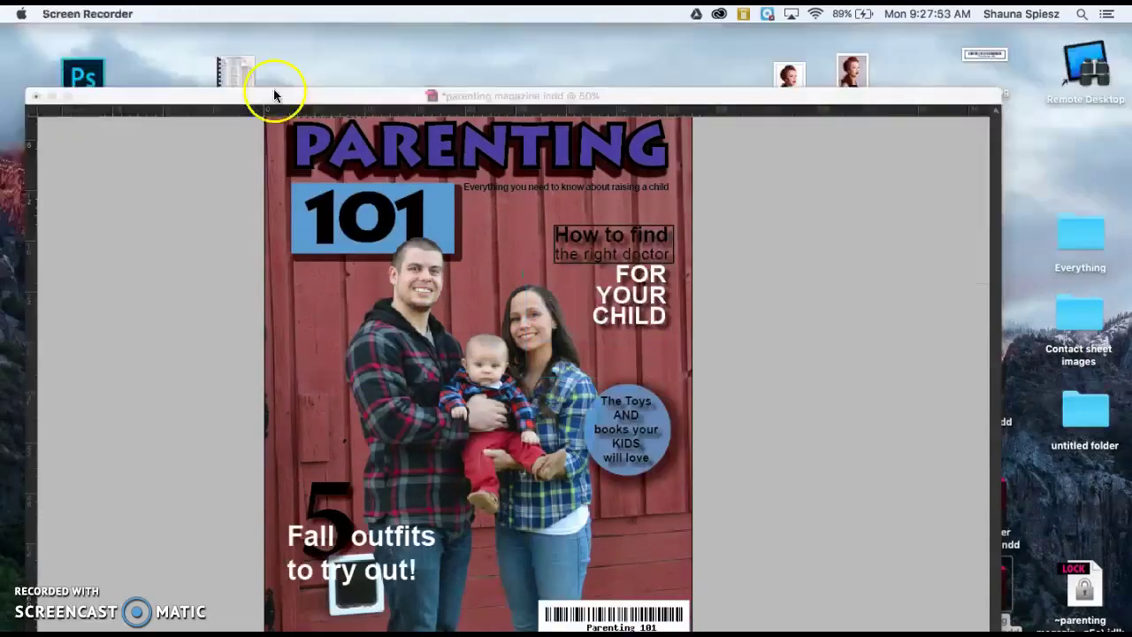
left_click(273, 88)
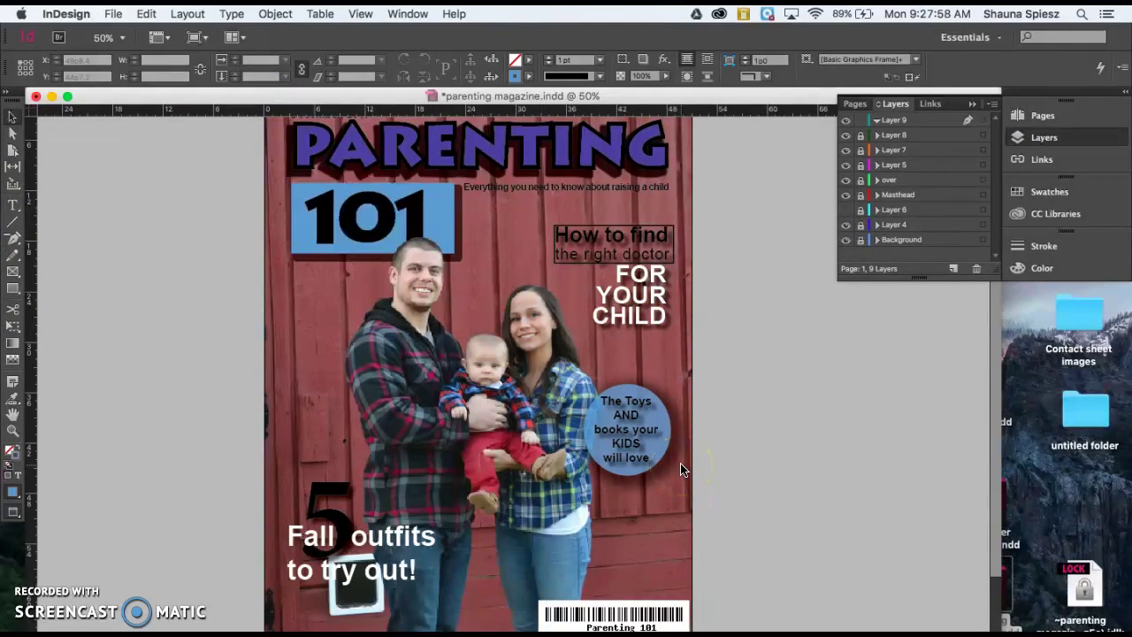
left_click(622, 343)
left_click(13, 290)
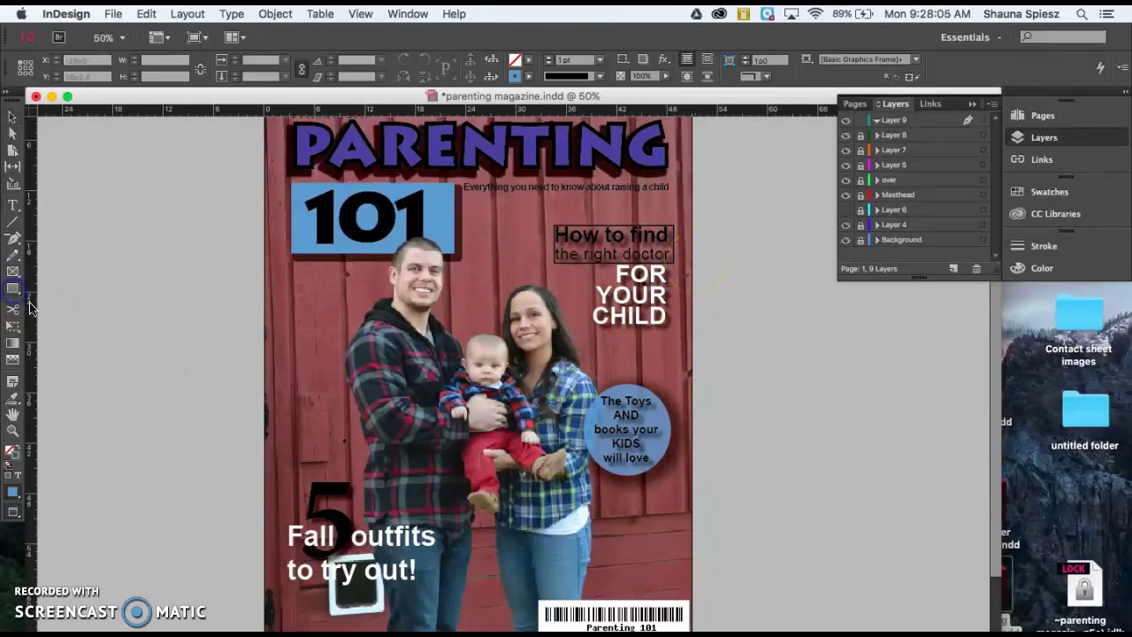
left_click_drag(12, 290, 53, 304)
left_click(329, 478)
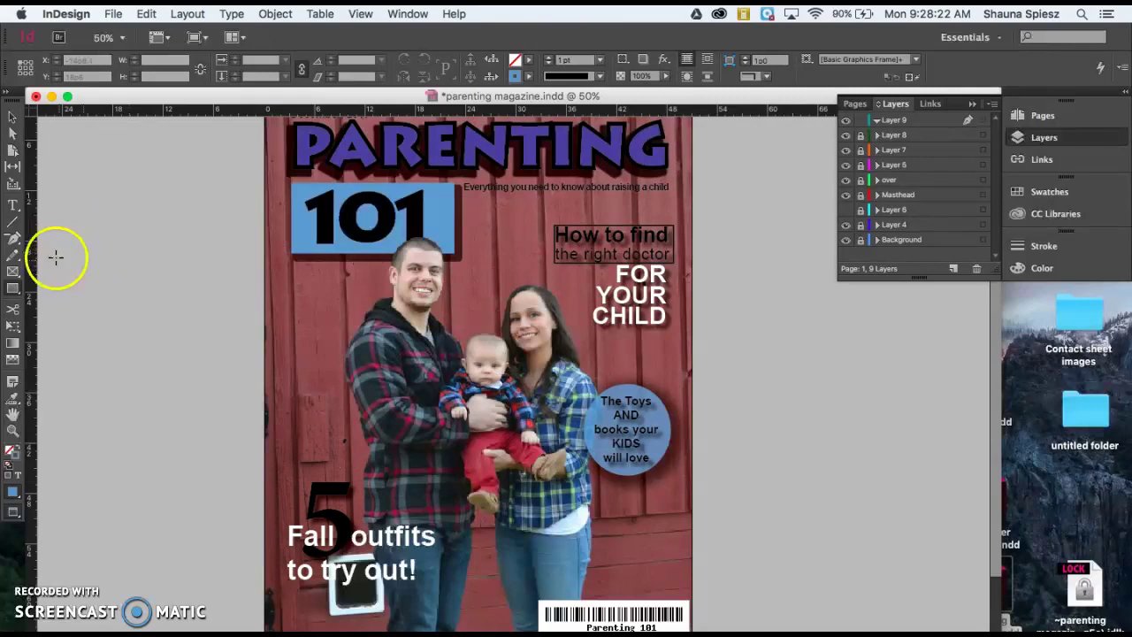
left_click_drag(316, 498, 342, 495)
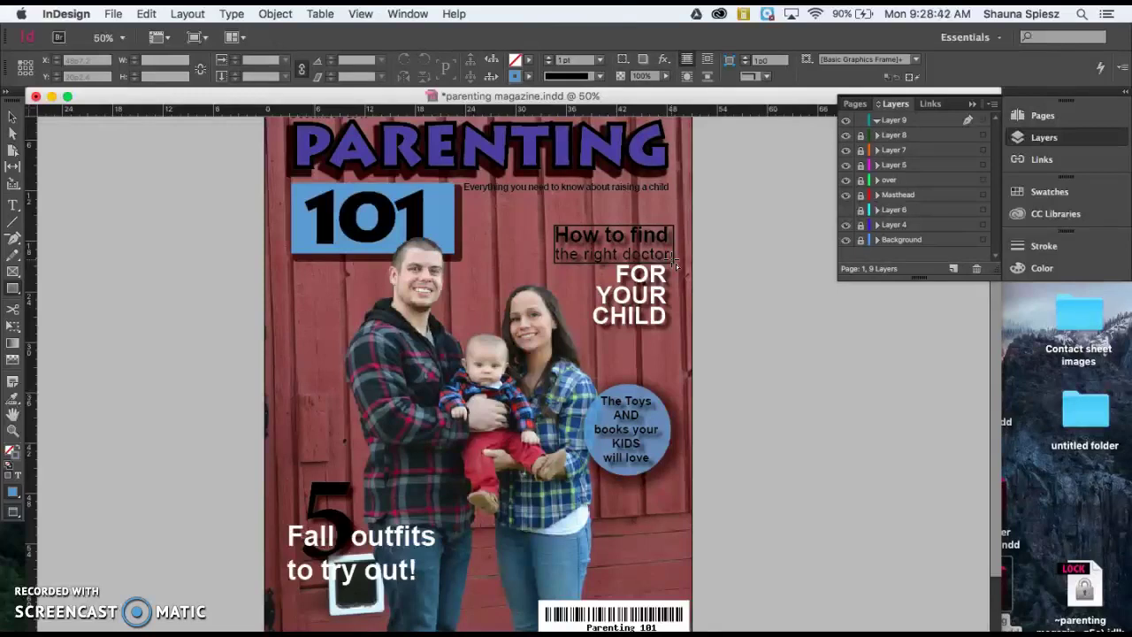
left_click(121, 469)
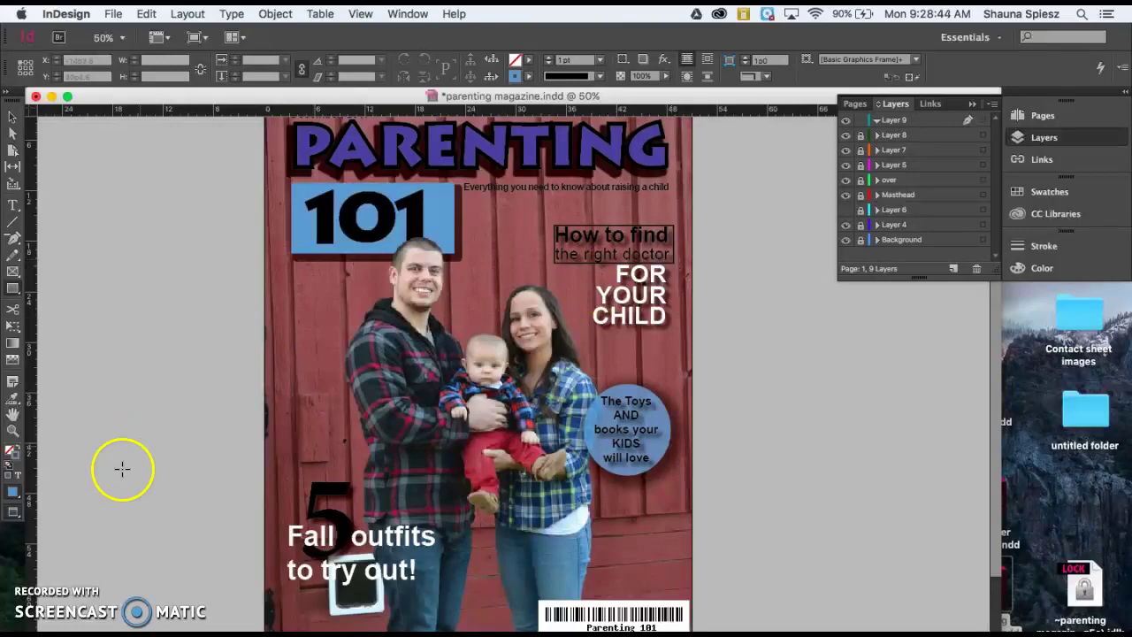